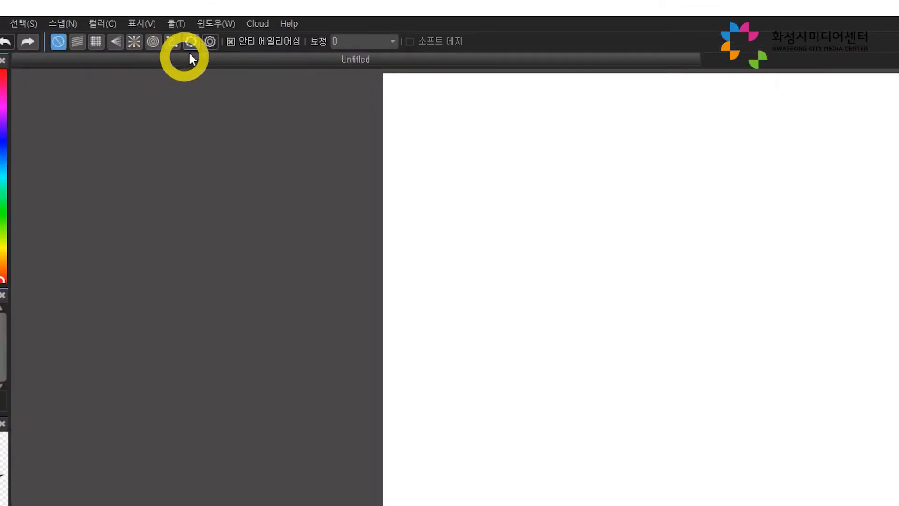
- Draw two circles side by side on the canvas by tracing an ellipse snap guide, and turn snapping off
left_click(192, 42)
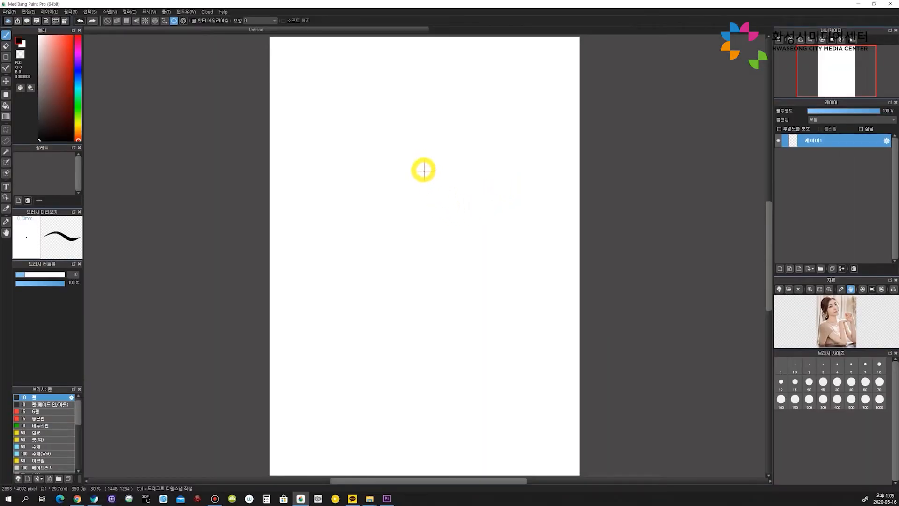
left_click_drag(396, 161, 472, 241)
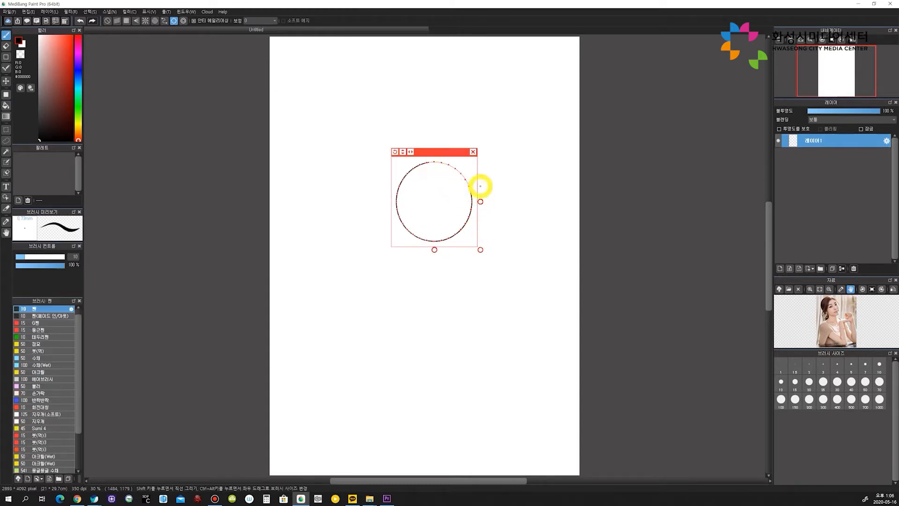
left_click_drag(455, 152, 358, 149)
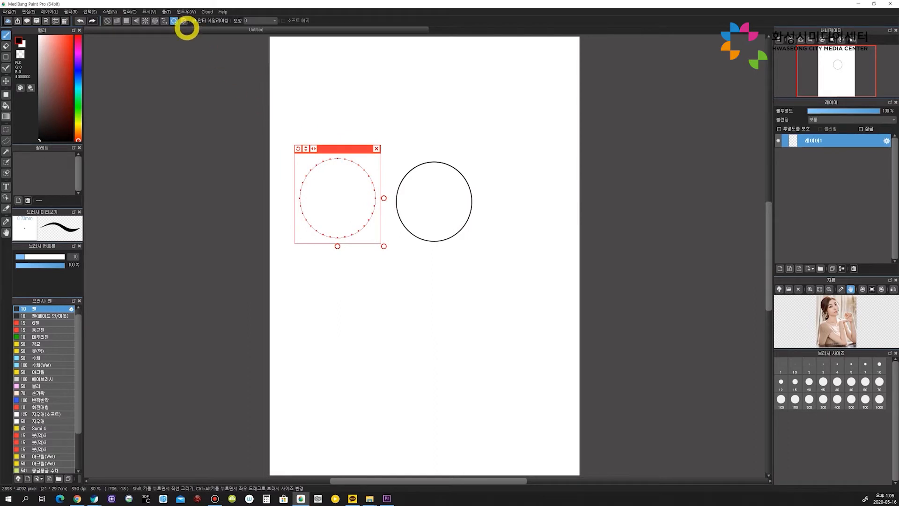
left_click(173, 20)
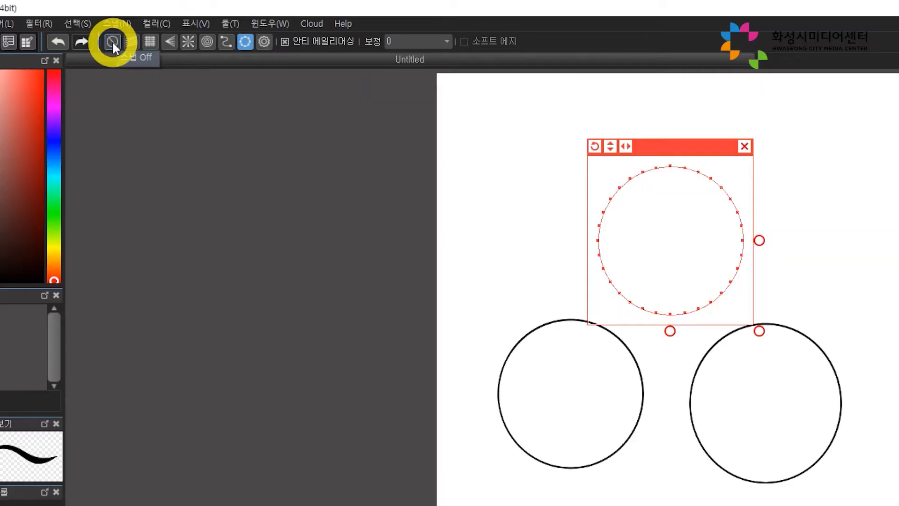
left_click(111, 41)
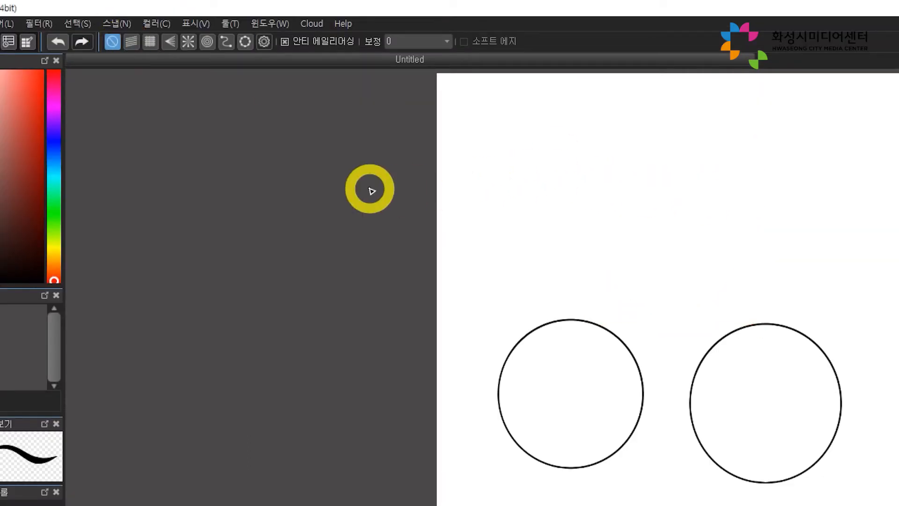
- Set one drawing colour to red #F52216, swap it with the background, and set the foreground to blue #000DFF
left_click(38, 75)
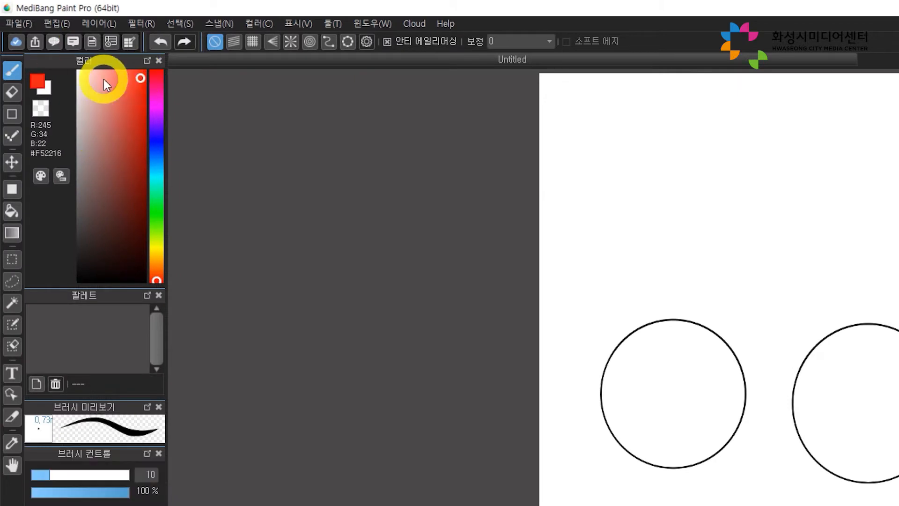
left_click(46, 93)
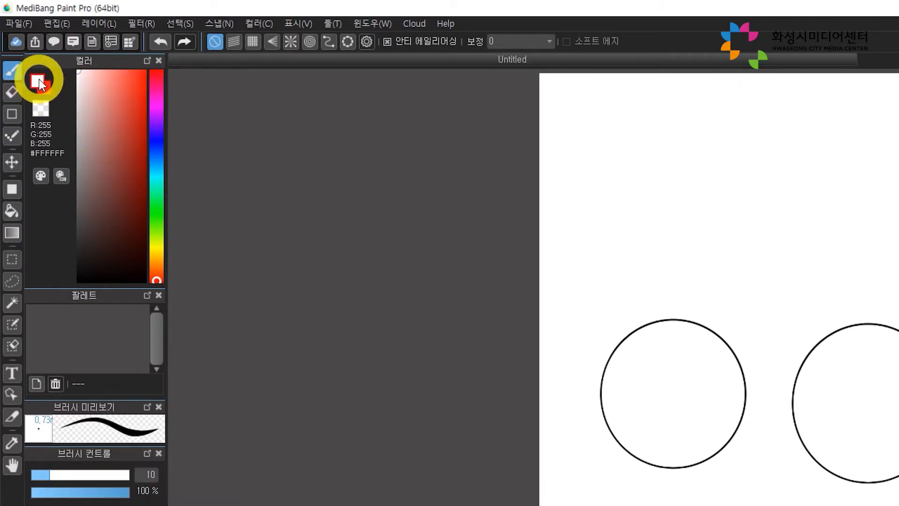
left_click(156, 143)
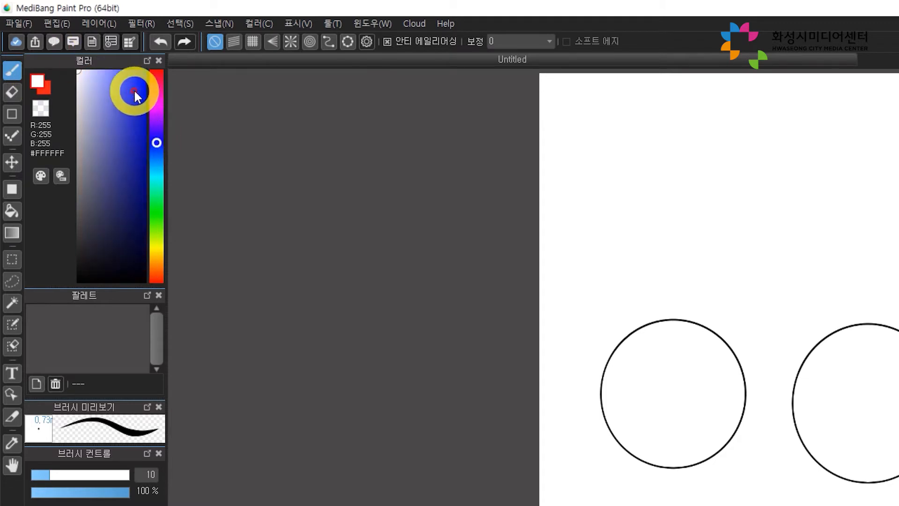
left_click_drag(143, 77, 145, 69)
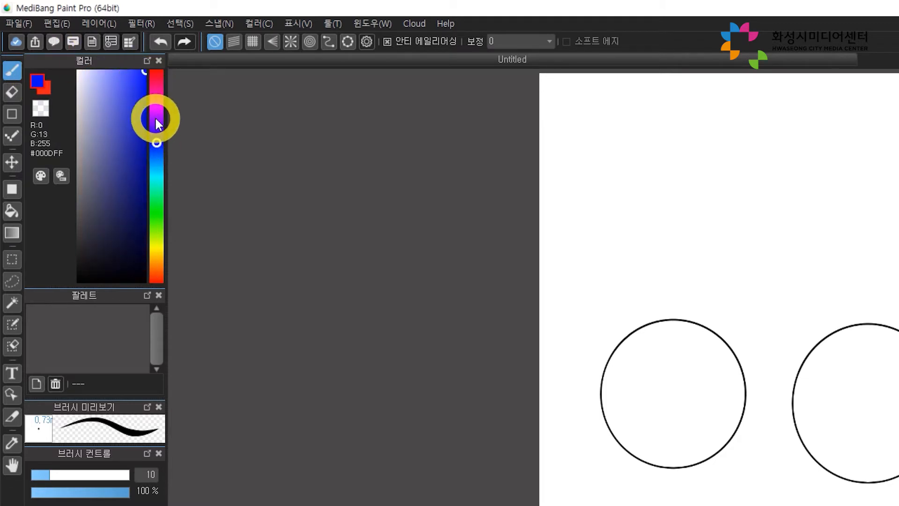
- Swap the foreground and background colours several times, ending with red as the foreground colour
left_click(43, 85)
left_click(42, 85)
left_click(43, 85)
key("x")
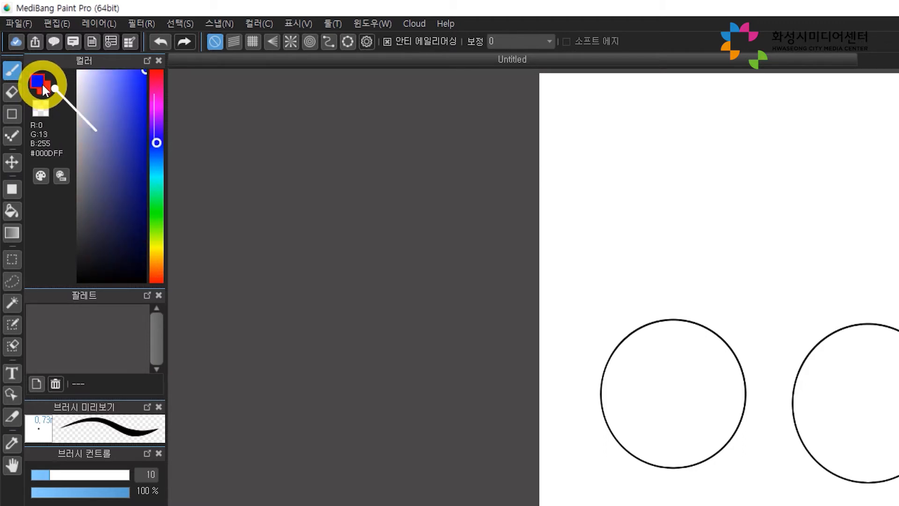
key("x")
key("x")
key("x")
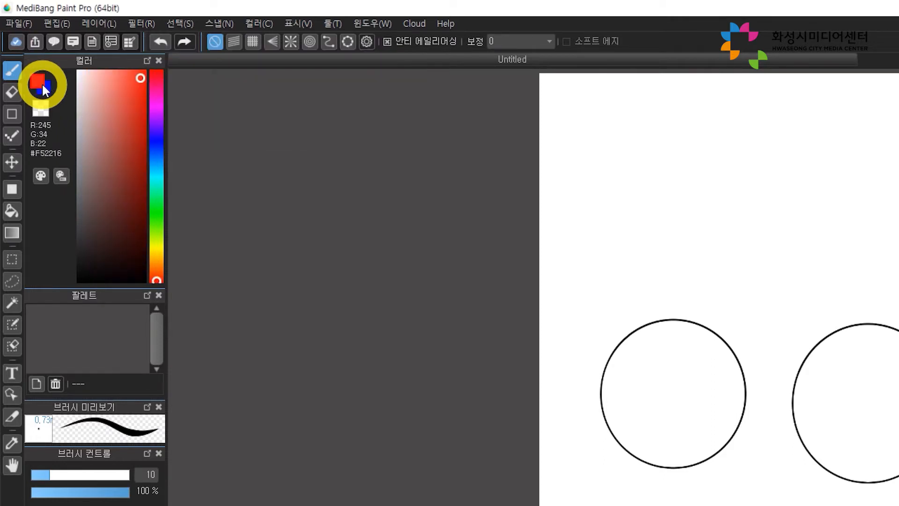
- Set the foreground colour to dark yellow #BCA010 and add it to the palette under the name 피부색
left_click_drag(156, 277, 162, 248)
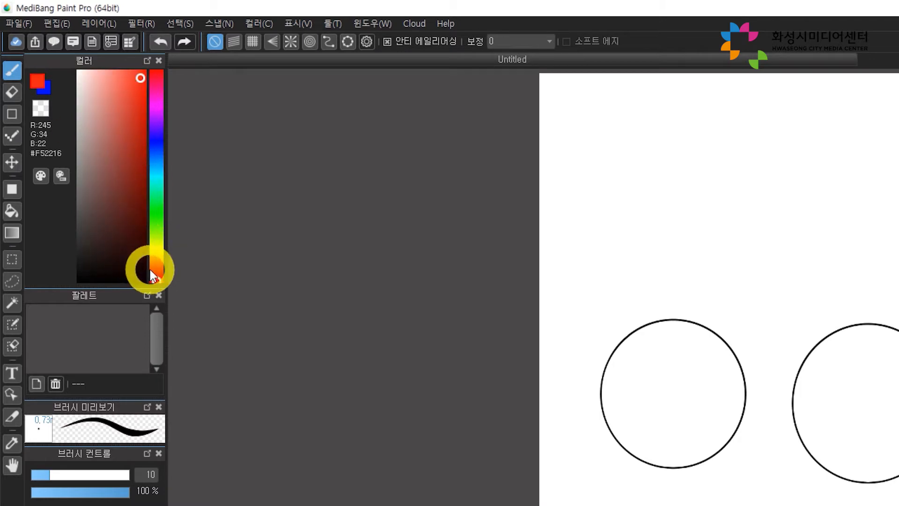
left_click_drag(155, 275, 160, 253)
left_click(141, 125)
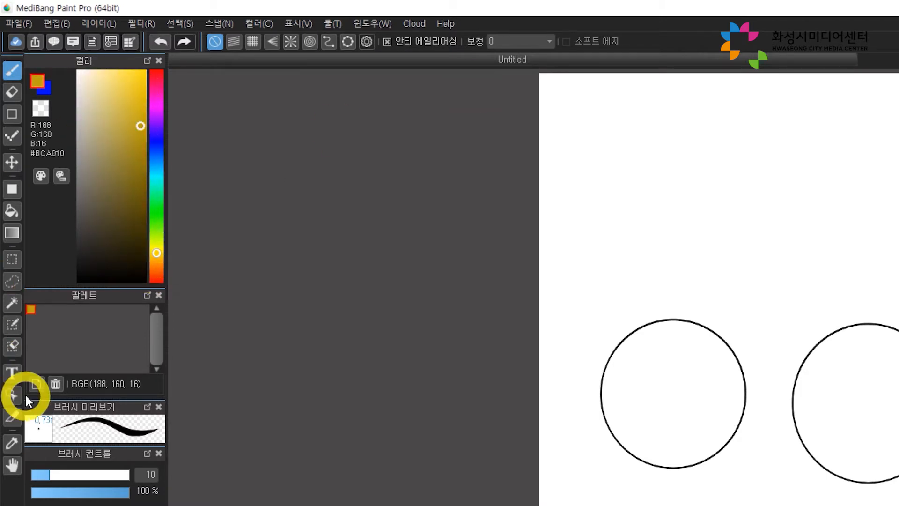
left_click(37, 384)
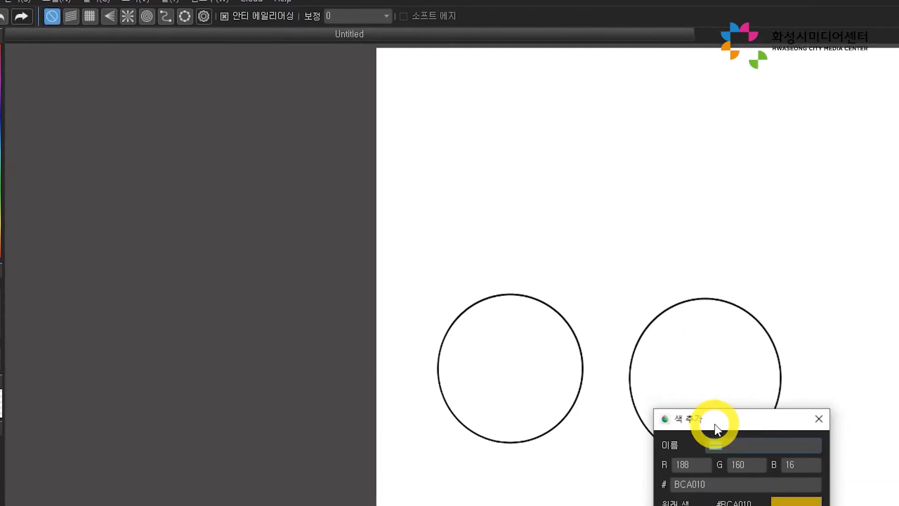
left_click_drag(717, 427, 70, 182)
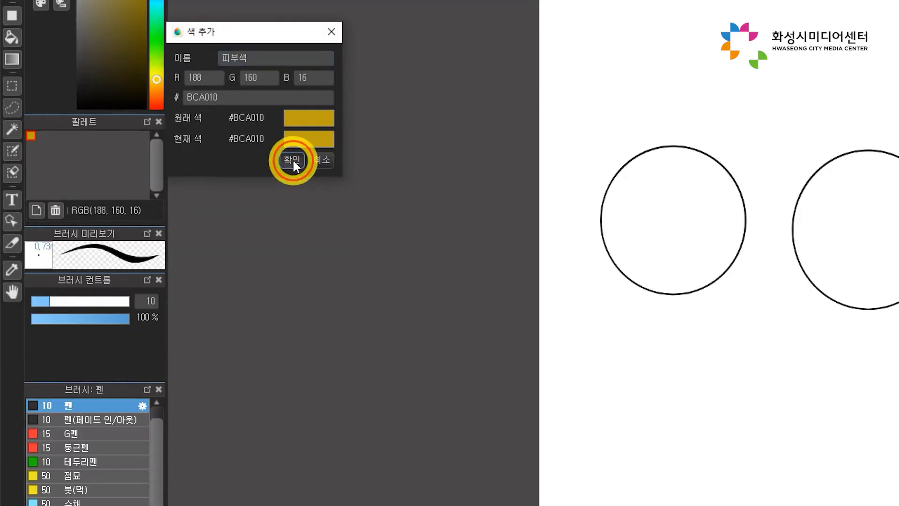
left_click(292, 308)
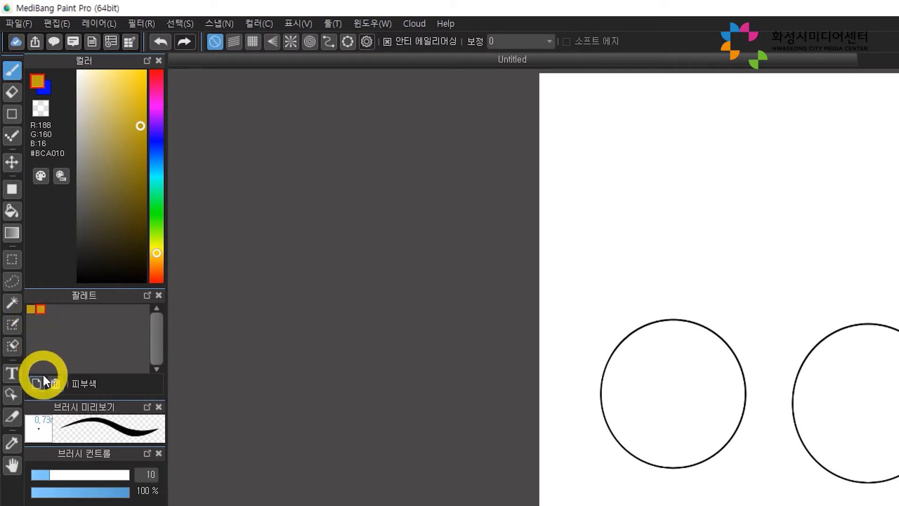
- Delete the 피부색 swatch from the palette
left_click(54, 386)
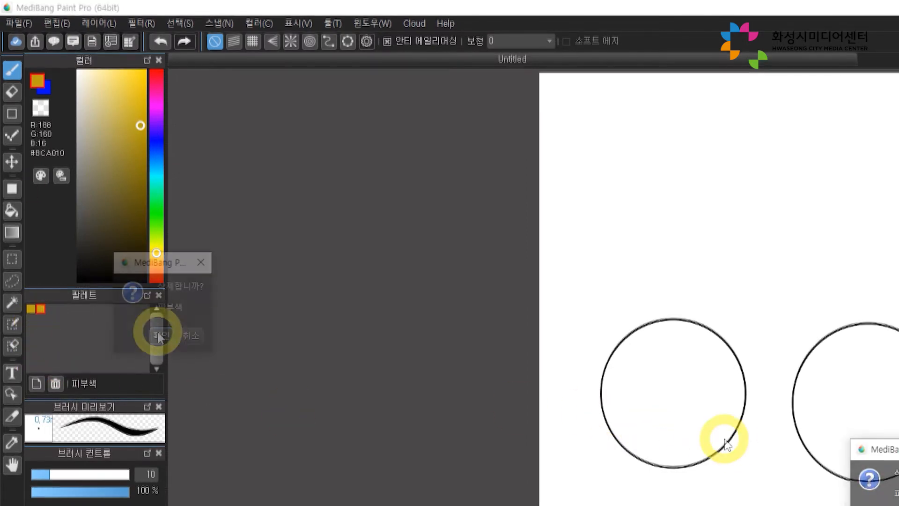
left_click(164, 331)
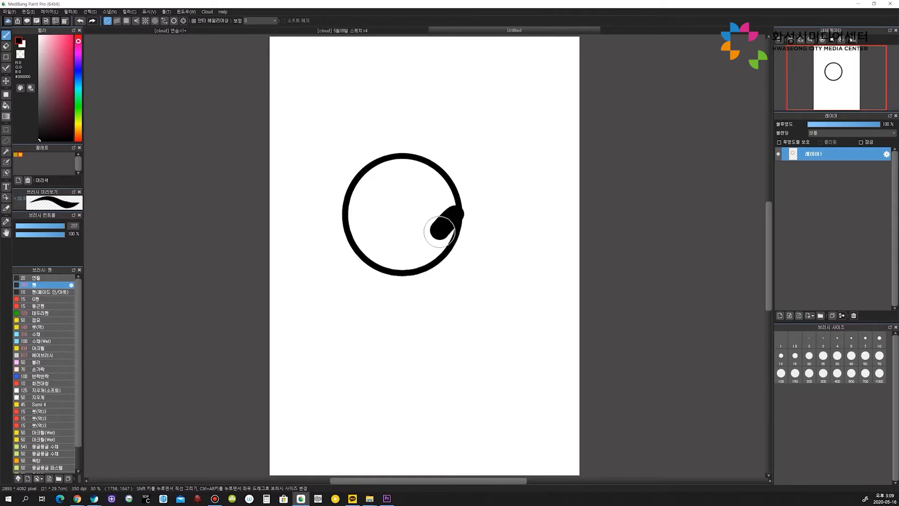
- Undo the black stroke, try painting pink #FF005A over the right side of the thick black circle, and undo those strokes
key("ctrl+z")
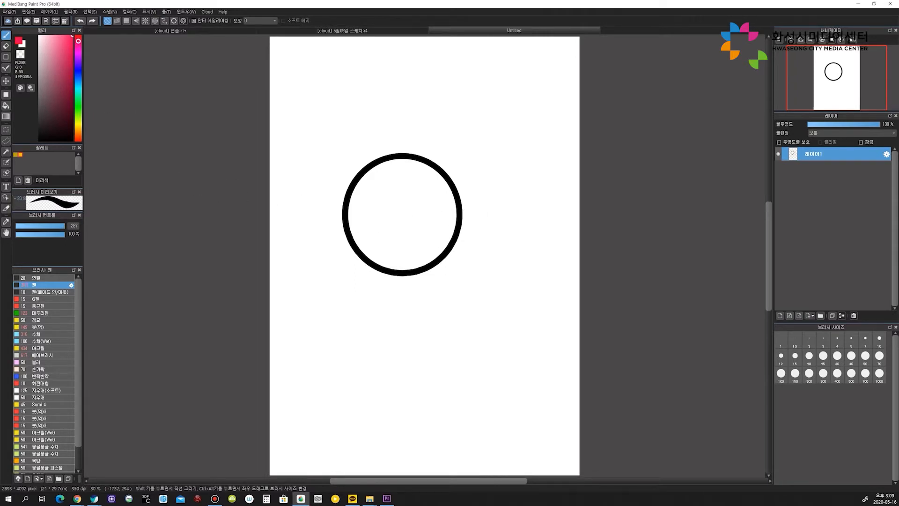
left_click_drag(453, 216, 464, 194)
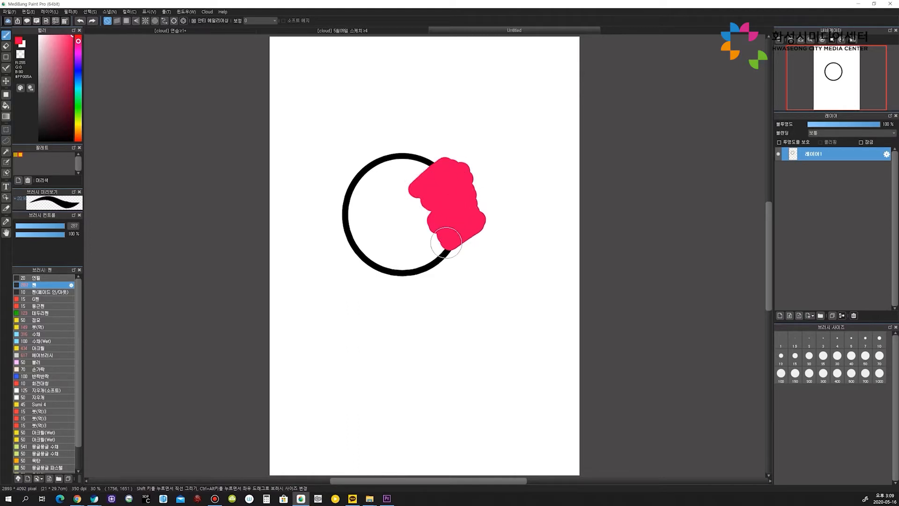
mouse_move(392, 243)
left_mouse_down()
mouse_move(402, 263)
mouse_move(392, 282)
mouse_move(422, 267)
mouse_move(419, 275)
mouse_move(413, 252)
left_mouse_up()
key("ctrl+z")
key("ctrl+z")
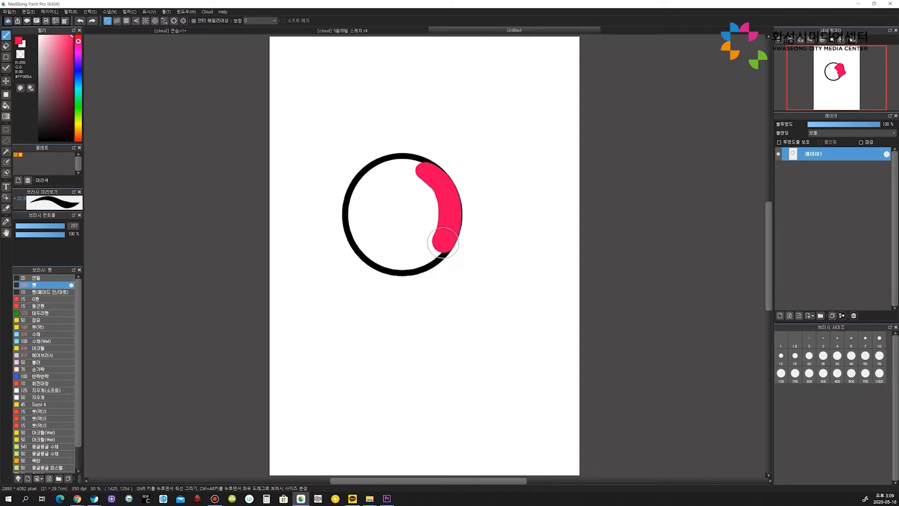
- Paint the thick black circle with broad pink strokes on 레이어1, undoing the misplaced ones
mouse_move(431, 259)
left_mouse_down()
mouse_move(376, 262)
mouse_move(355, 221)
mouse_move(358, 194)
mouse_move(434, 170)
left_mouse_up()
mouse_move(382, 185)
left_mouse_down()
mouse_move(436, 194)
mouse_move(423, 236)
mouse_move(442, 233)
left_mouse_up()
key("ctrl+z")
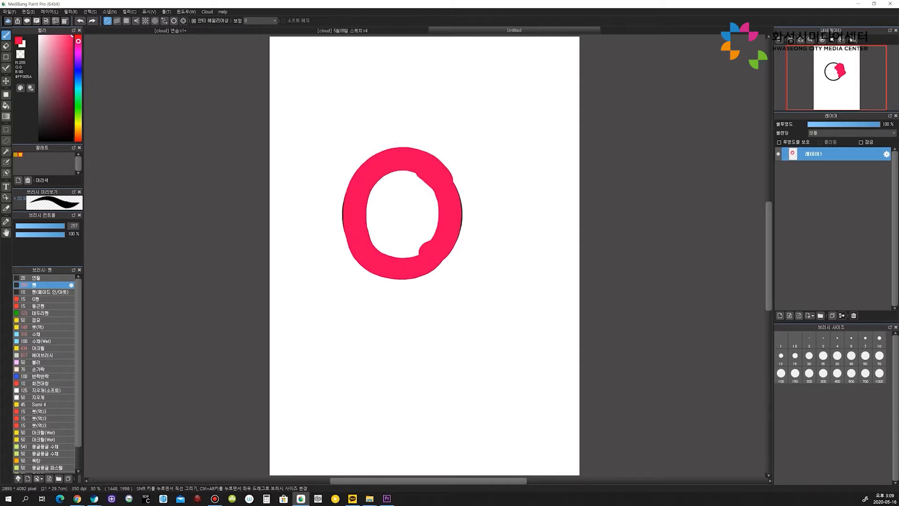
key("ctrl+z")
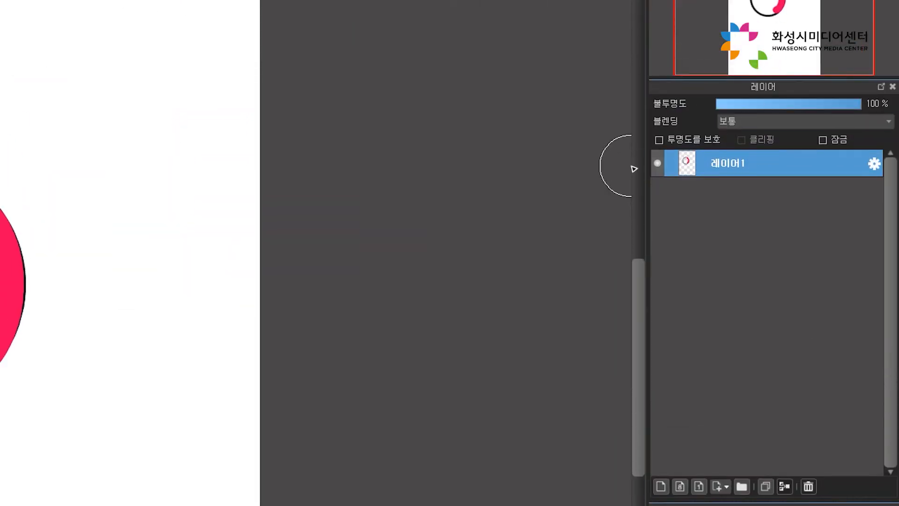
- Toggle the visibility of 레이어1 off and on to check what is drawn on it
left_click(656, 164)
left_click(656, 164)
left_click(656, 164)
left_click(655, 164)
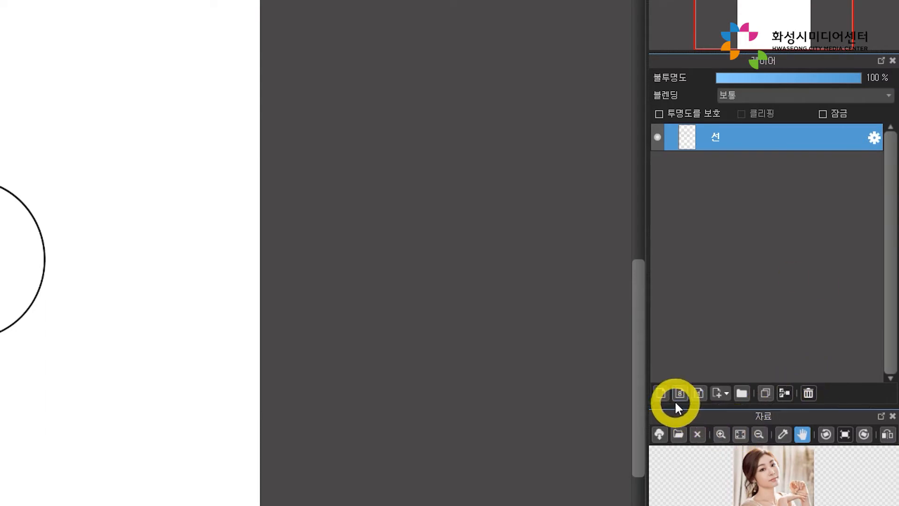
- Add a new layer named 색 and move it below the 선 layer
left_click(661, 394)
left_click(723, 143)
double_click(724, 143)
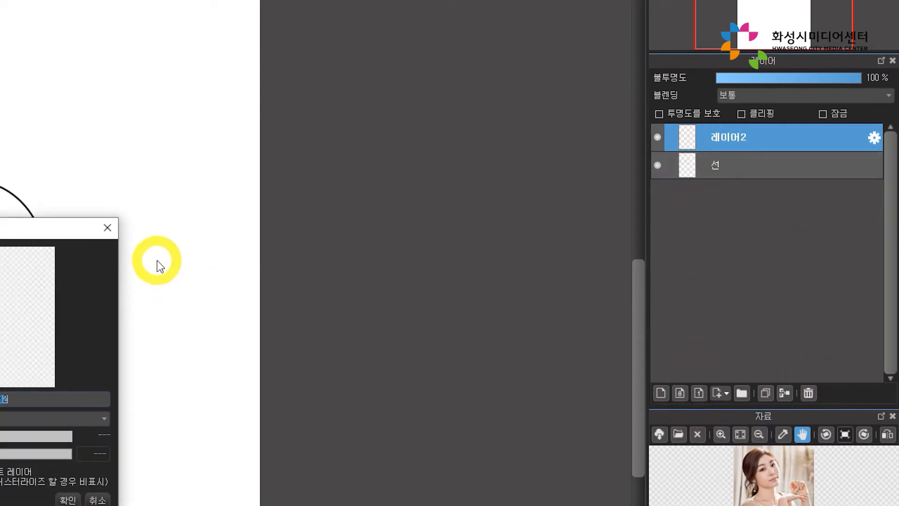
left_click_drag(79, 228, 636, 97)
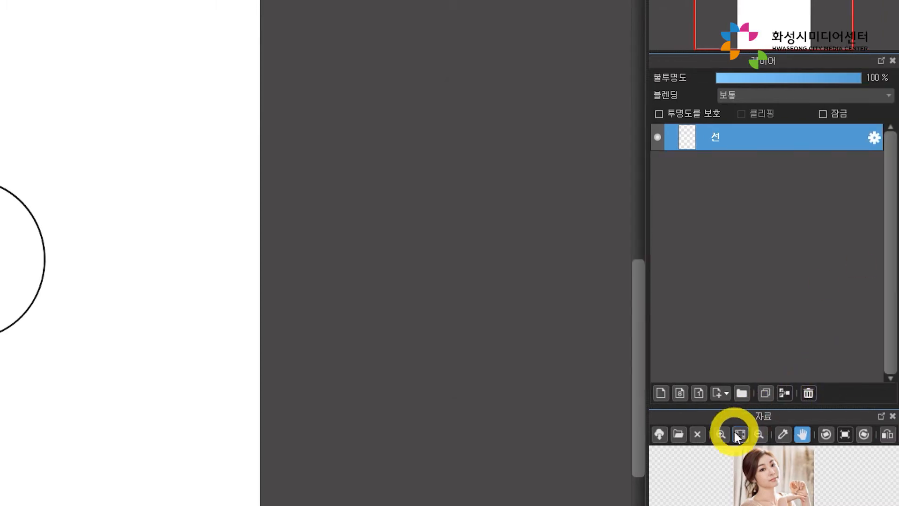
left_click(662, 394)
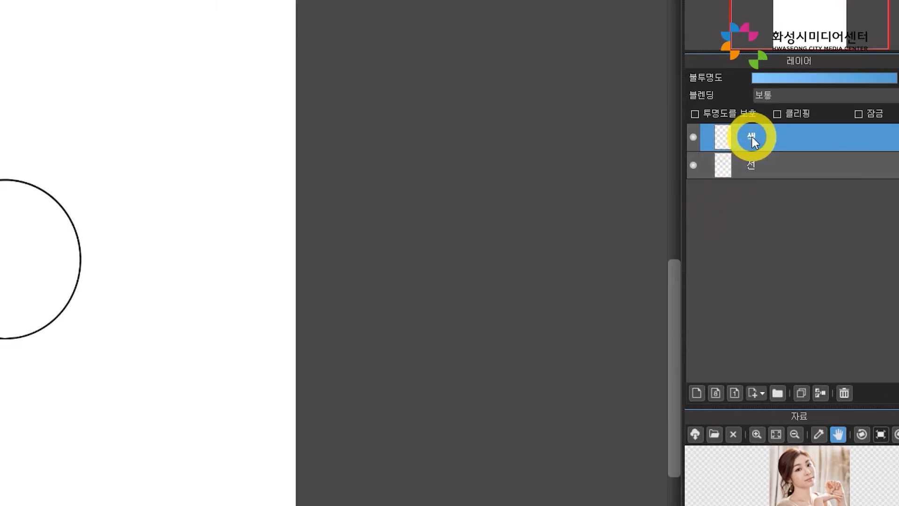
left_click_drag(752, 138, 767, 184)
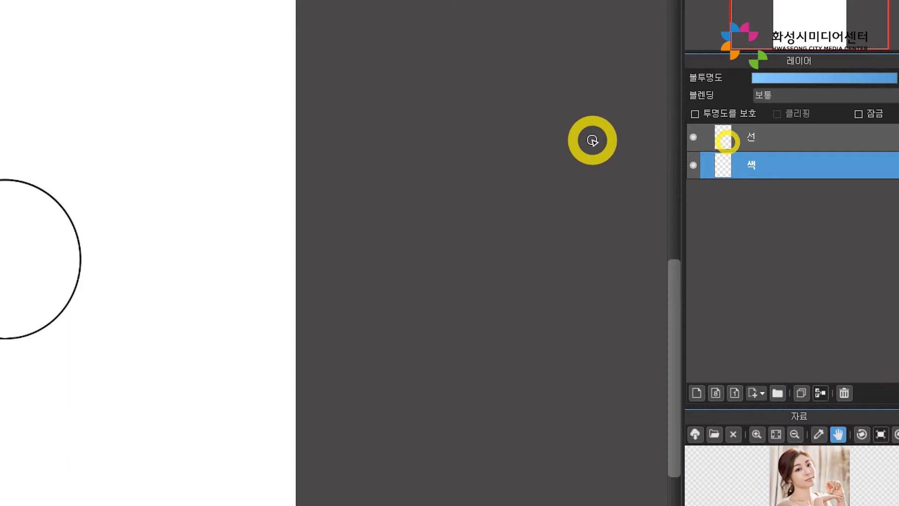
- Paint light yellow strokes with the 수채 brush across the right circle on the 색 layer, enlarging the brush to 316
left_click_drag(452, 202, 462, 195)
left_click_drag(463, 194, 478, 189)
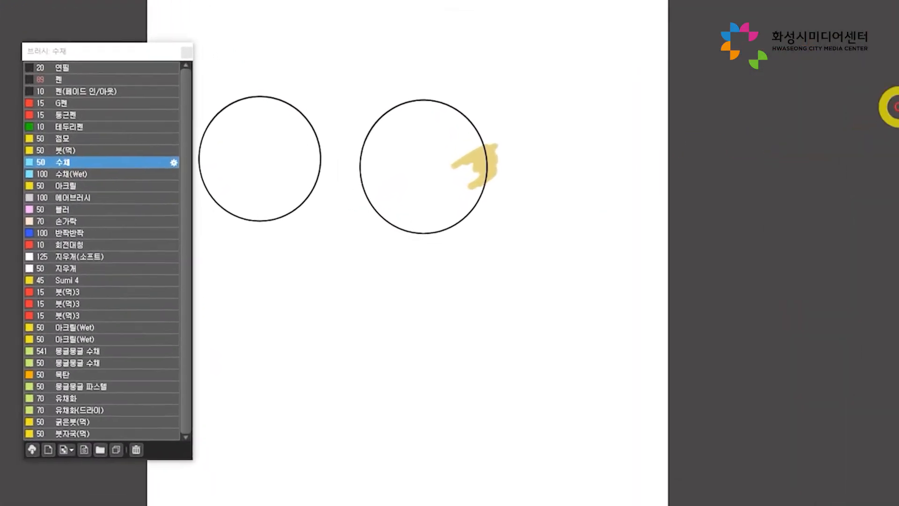
left_click_drag(463, 195, 465, 194)
mouse_move(477, 150)
left_mouse_down()
mouse_move(485, 152)
mouse_move(468, 176)
mouse_move(480, 163)
mouse_move(503, 176)
mouse_move(459, 167)
mouse_move(507, 139)
mouse_move(512, 148)
mouse_move(500, 201)
mouse_move(520, 152)
mouse_move(460, 184)
mouse_move(403, 169)
mouse_move(369, 197)
mouse_move(459, 151)
mouse_move(431, 105)
mouse_move(370, 136)
left_mouse_up()
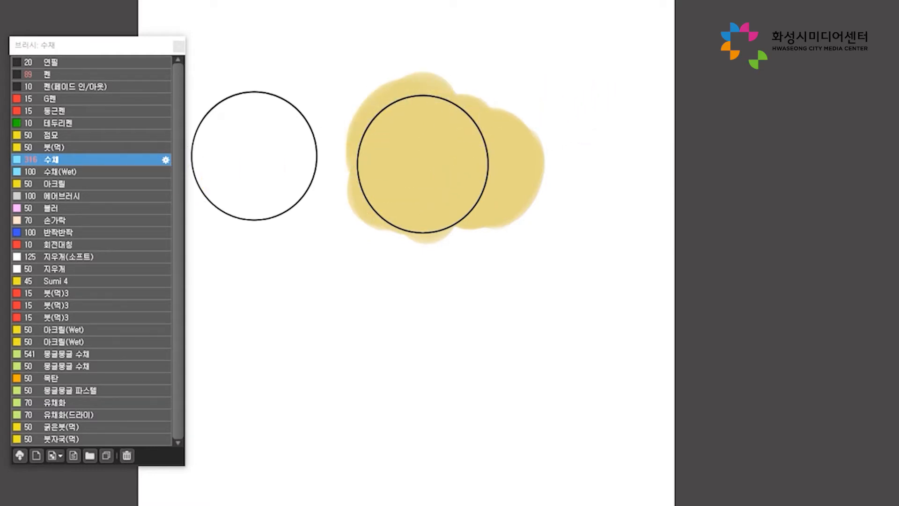
- Overlay darker yellow-brown and greyish 수채 strokes on the light yellow paint around the right circle
mouse_move(447, 199)
left_mouse_down()
mouse_move(494, 170)
mouse_move(521, 181)
mouse_move(446, 195)
mouse_move(414, 239)
mouse_move(395, 198)
mouse_move(442, 169)
left_mouse_up()
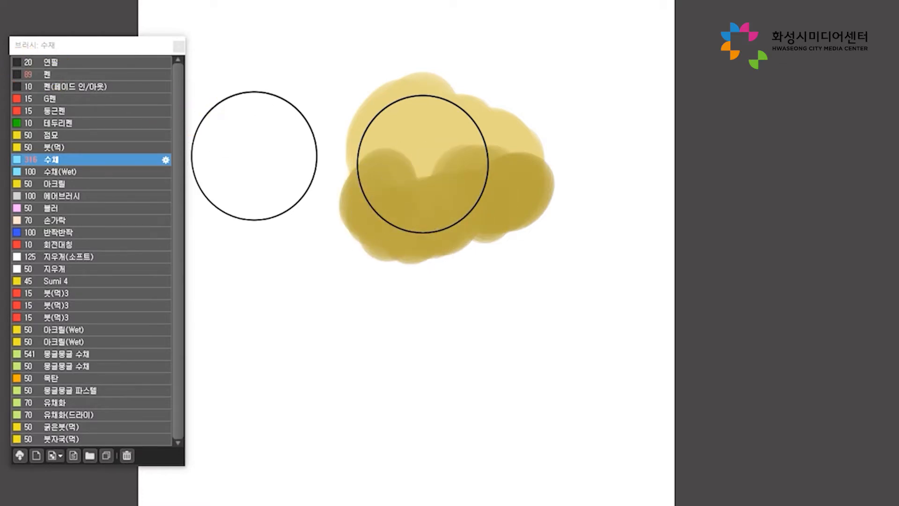
mouse_move(436, 164)
left_mouse_down()
mouse_move(452, 194)
mouse_move(433, 213)
mouse_move(532, 190)
mouse_move(479, 187)
mouse_move(450, 206)
left_mouse_up()
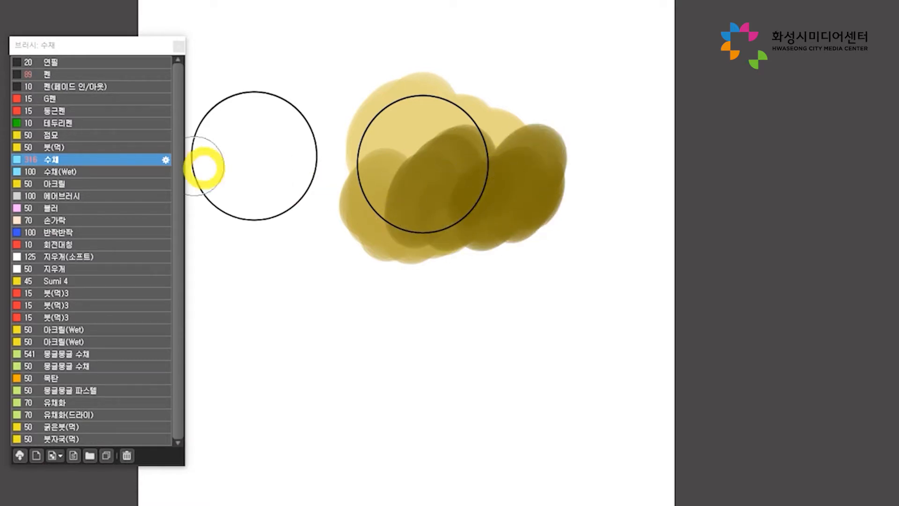
mouse_move(389, 184)
left_mouse_down()
mouse_move(361, 154)
mouse_move(440, 104)
mouse_move(488, 162)
left_mouse_up()
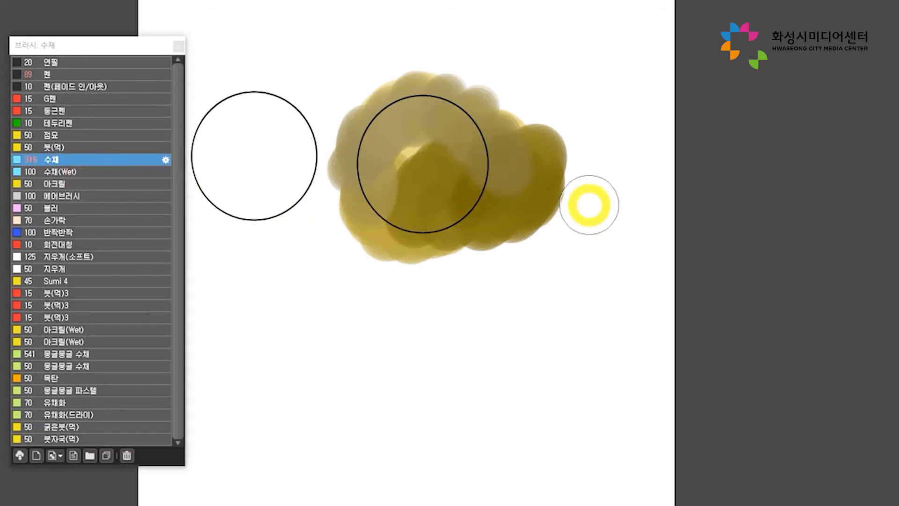
- Clear all paint from the 색 layer and select the 수채(Wet) brush
key("Delete")
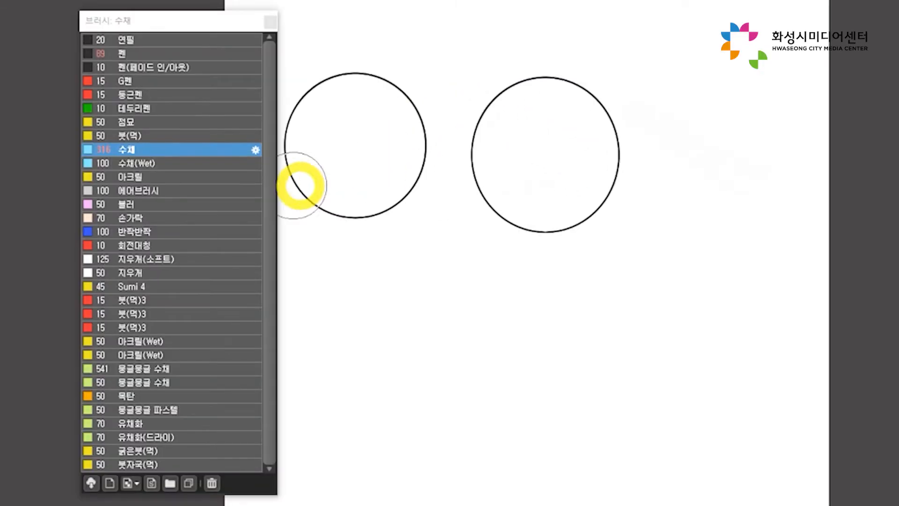
left_click(154, 164)
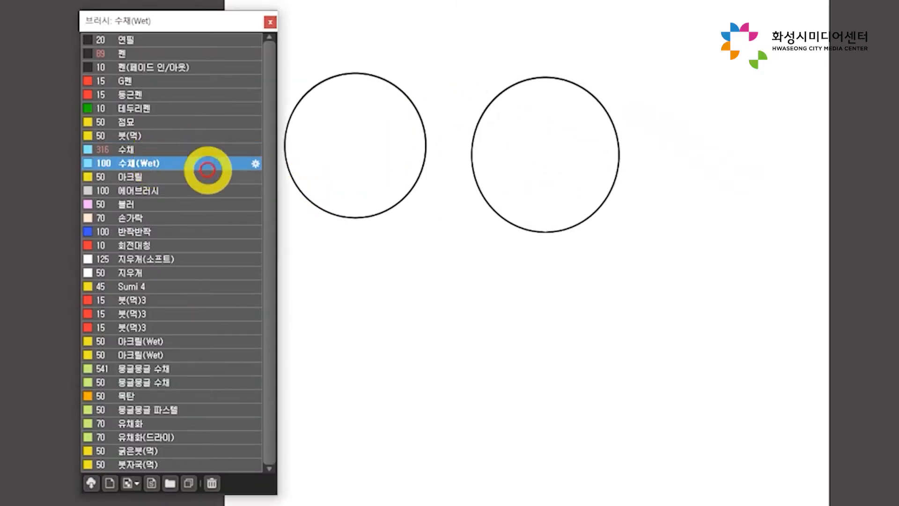
- Try greyish olive 수채(Wet) strokes inside the right circle and undo all of them
mouse_move(522, 177)
left_mouse_down()
mouse_move(557, 175)
mouse_move(526, 166)
mouse_move(576, 156)
mouse_move(574, 169)
mouse_move(599, 142)
mouse_move(598, 187)
mouse_move(610, 147)
mouse_move(581, 203)
mouse_move(606, 177)
mouse_move(584, 205)
mouse_move(521, 183)
mouse_move(568, 137)
mouse_move(579, 175)
mouse_move(590, 120)
mouse_move(575, 201)
mouse_move(609, 123)
mouse_move(594, 200)
mouse_move(584, 114)
mouse_move(599, 185)
mouse_move(590, 112)
mouse_move(594, 208)
mouse_move(536, 187)
left_mouse_up()
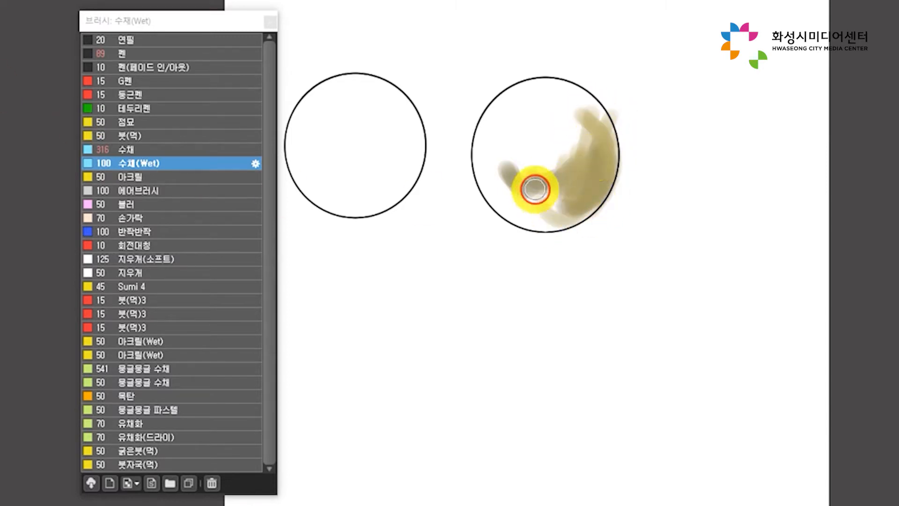
key("ctrl")
key("ctrl+z")
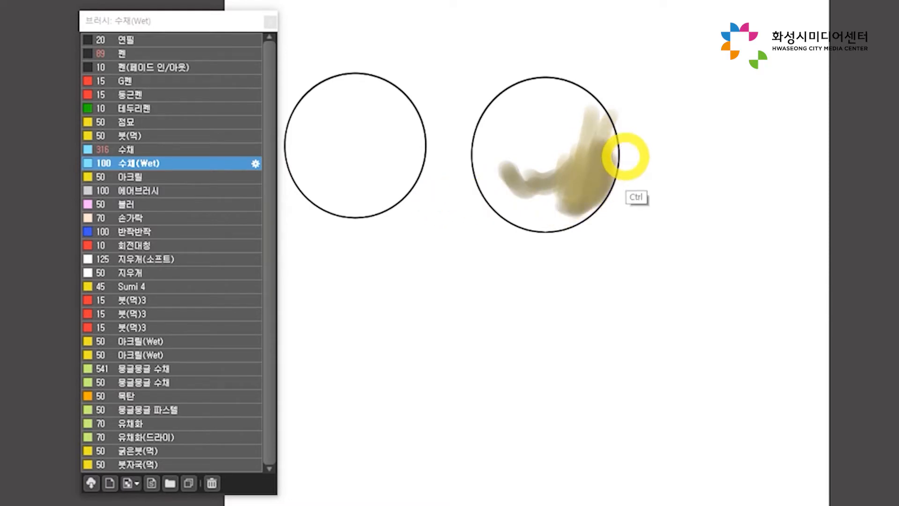
key("ctrl+z")
key("ctrl+z")
key("ctrl+z")
key("ctrl+z")
key("ctrl+z")
key("ctrl+z")
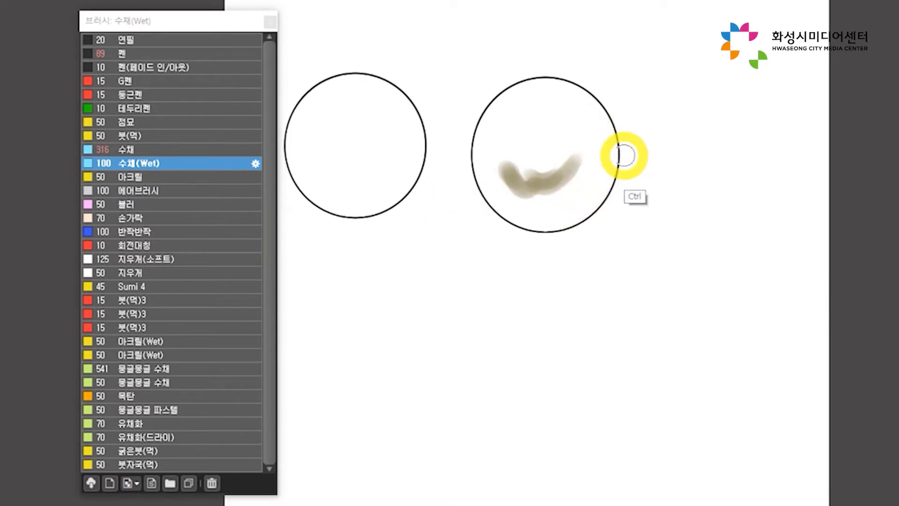
key("ctrl+z")
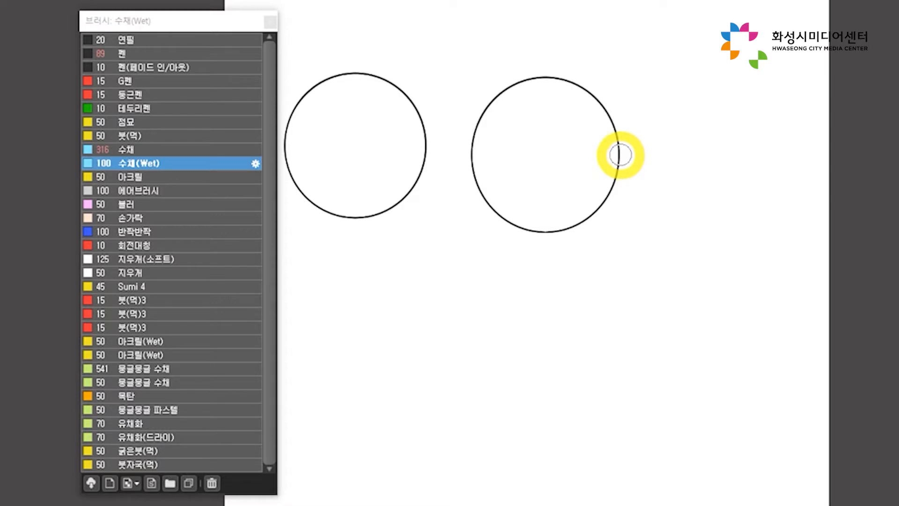
- Paint red strokes across the right circle with the 아크릴 brush, enlarging the brush to 434
left_click_drag(392, 195, 438, 158)
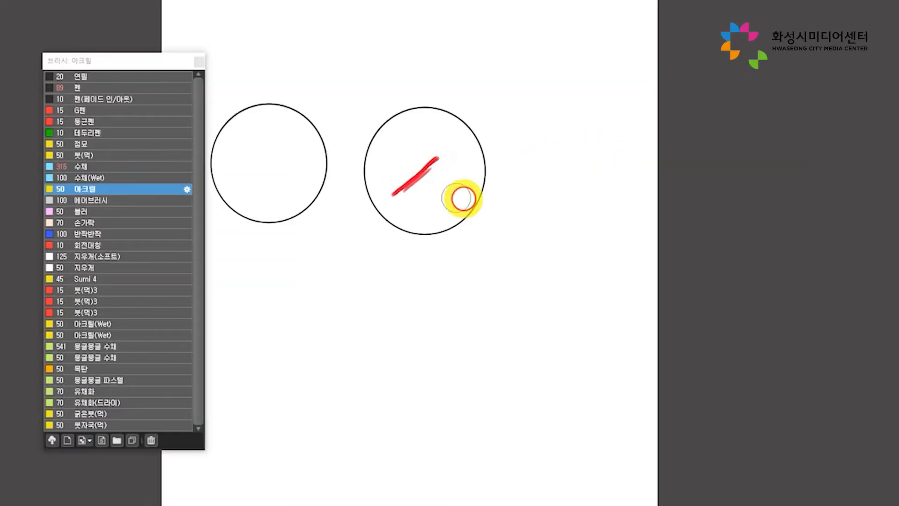
left_click_drag(464, 198, 480, 198)
mouse_move(408, 201)
left_mouse_down()
mouse_move(470, 156)
mouse_move(474, 172)
mouse_move(460, 201)
mouse_move(464, 176)
mouse_move(439, 122)
mouse_move(340, 250)
left_mouse_up()
left_click_drag(424, 201, 363, 271)
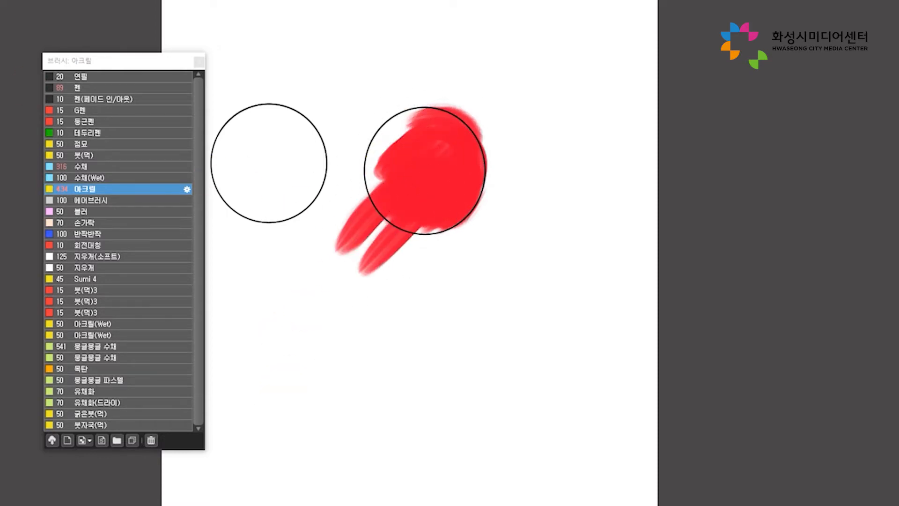
- Overlay ochre and dull pink 아크릴 strokes on the lower part of the red paint
mouse_move(341, 257)
left_mouse_down()
mouse_move(415, 171)
mouse_move(363, 275)
mouse_move(458, 197)
mouse_move(468, 145)
mouse_move(481, 191)
mouse_move(454, 229)
left_mouse_up()
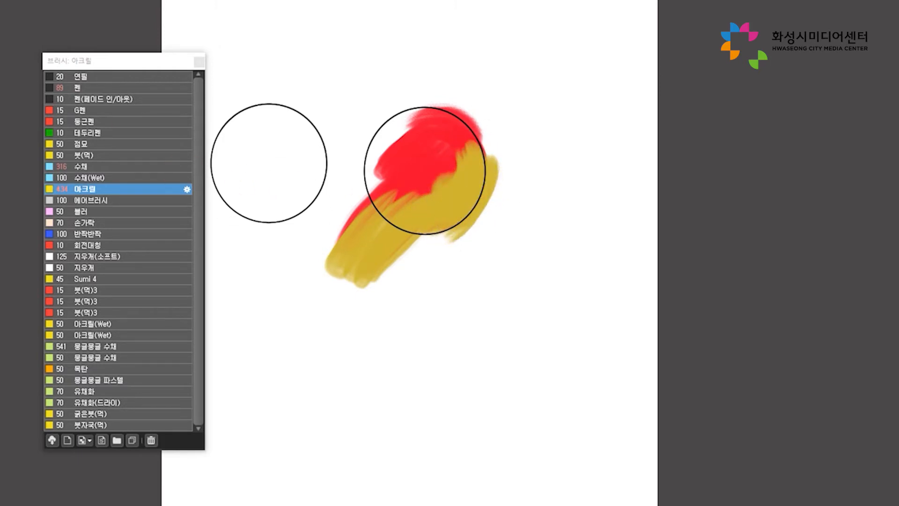
mouse_move(395, 215)
left_mouse_down()
mouse_move(448, 176)
mouse_move(428, 235)
mouse_move(352, 206)
mouse_move(437, 230)
mouse_move(476, 153)
mouse_move(422, 261)
mouse_move(501, 195)
mouse_move(501, 215)
left_mouse_up()
mouse_move(370, 202)
left_mouse_down()
mouse_move(447, 215)
mouse_move(424, 213)
mouse_move(399, 175)
mouse_move(476, 156)
mouse_move(382, 243)
mouse_move(476, 173)
left_mouse_up()
- Undo most of the dull pink strokes over the ochre and red paint
key("ctrl+z")
key("ctrl+z")
key("ctrl+z")
key("ctrl+z")
key("ctrl+z")
key("ctrl+z")
key("ctrl+z")
key("ctrl+z")
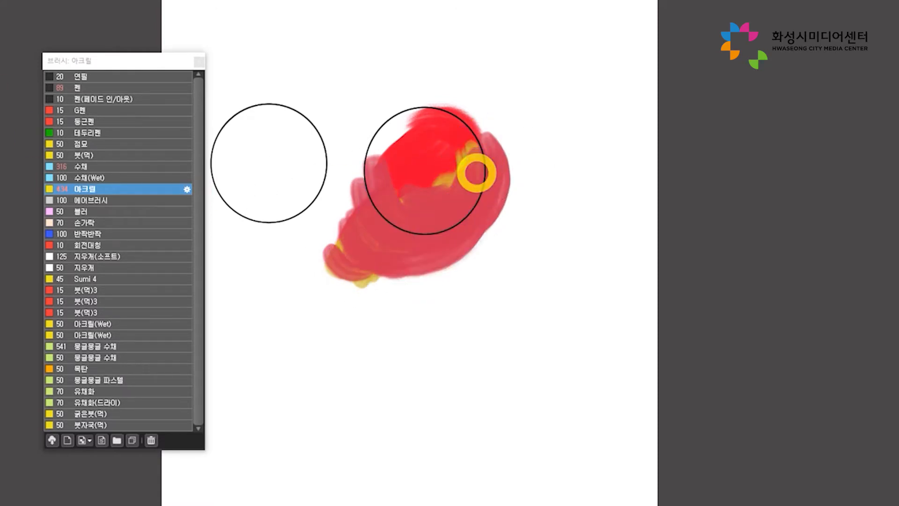
key("ctrl+z")
key("ctrl+z")
key("ctrl+z")
- Spray soft blue strokes below the right circle with the 에어브러시 brush, enlarging the brush to 617
left_click(124, 200)
left_click_drag(311, 363, 470, 283)
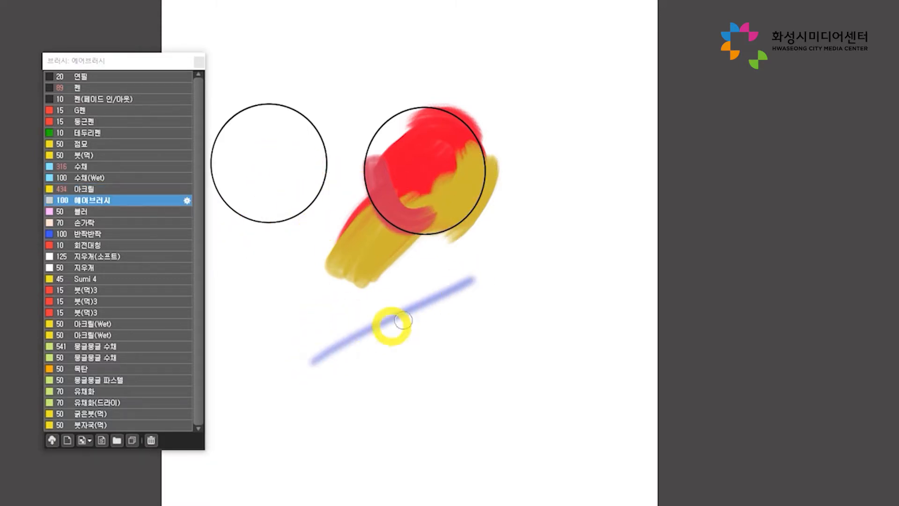
mouse_move(291, 381)
left_mouse_down()
mouse_move(520, 270)
mouse_move(554, 277)
mouse_move(570, 254)
mouse_move(554, 245)
mouse_move(530, 258)
mouse_move(572, 297)
mouse_move(314, 478)
mouse_move(426, 422)
mouse_move(620, 350)
left_mouse_up()
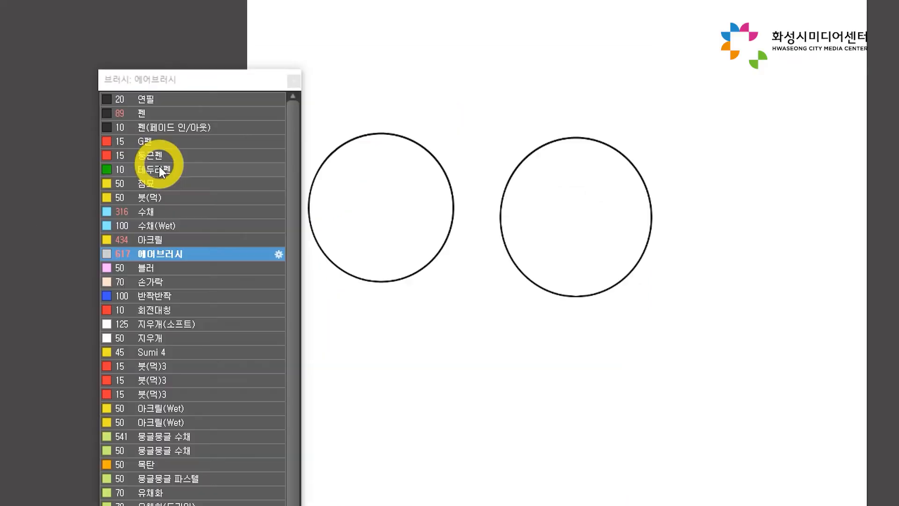
- Select the 테두리펜 brush and set the foreground colour to red #CF3232, keeping blue as the background colour
left_click(92, 132)
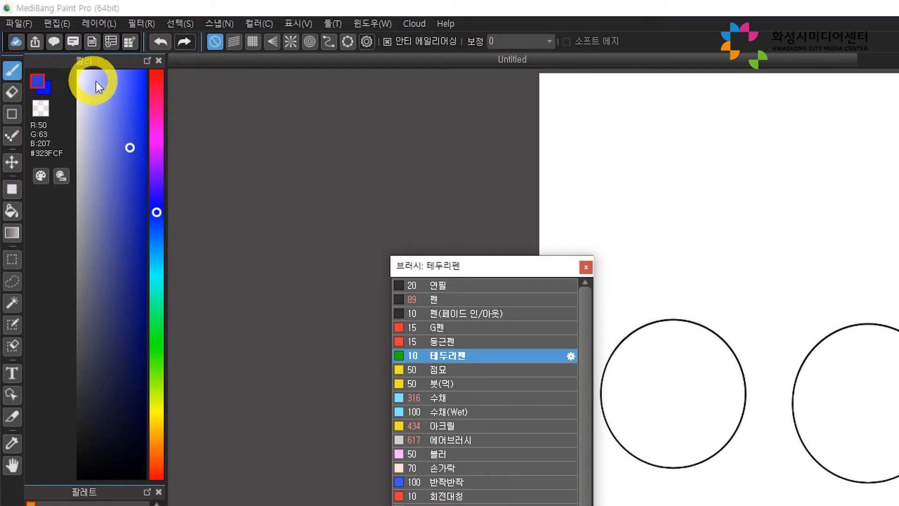
left_click(38, 77)
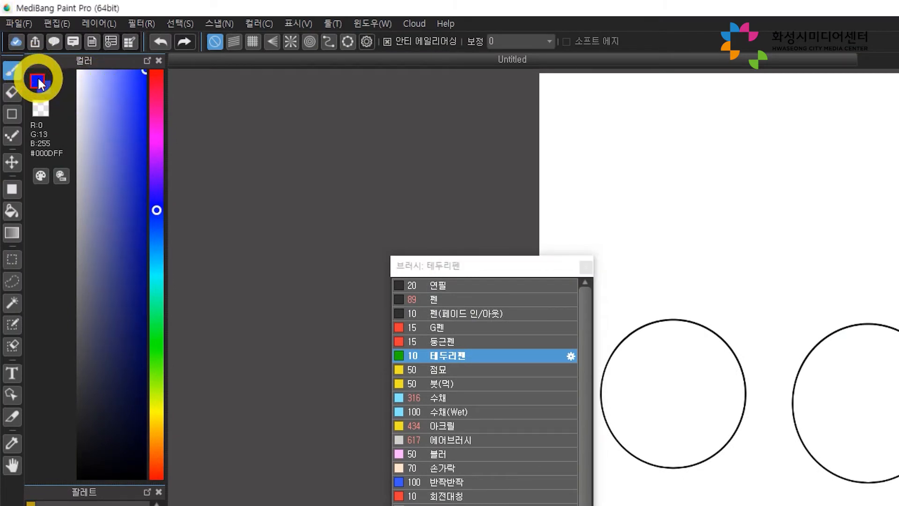
left_click(49, 86)
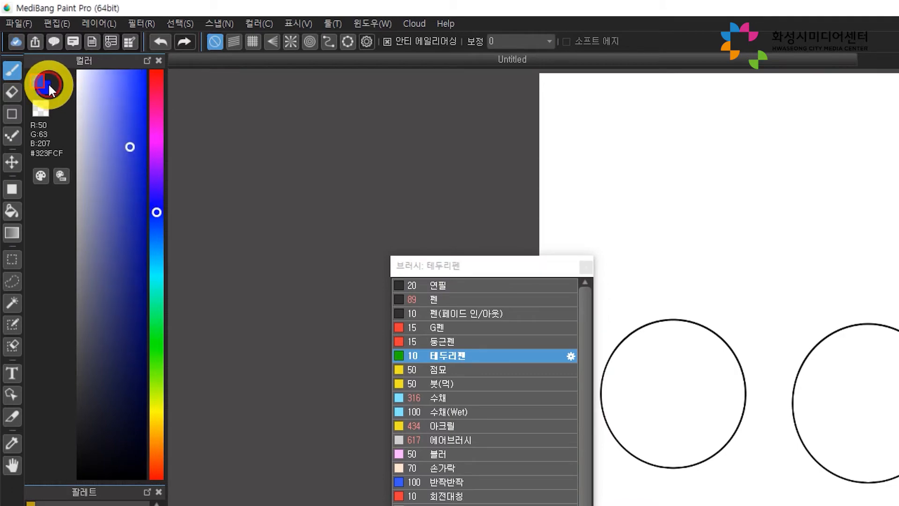
left_click(159, 72)
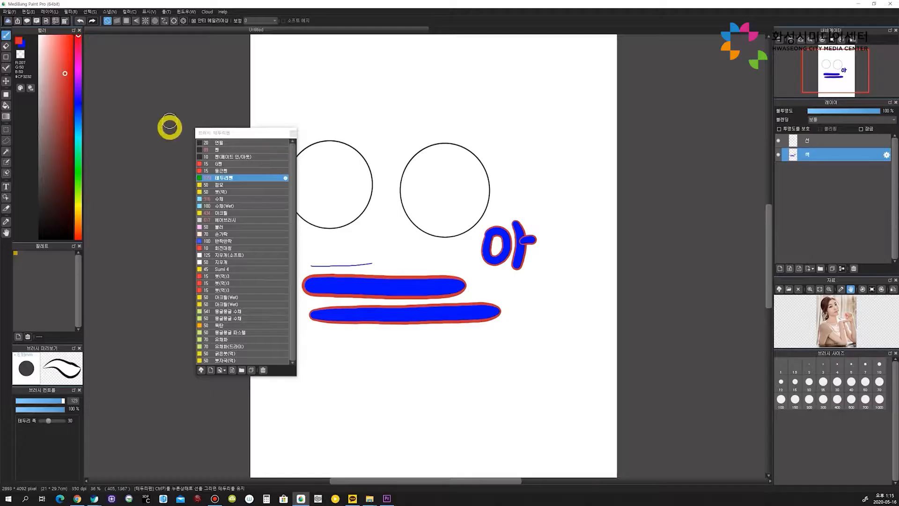
- Set the foreground colour to white #FFFFFF and swap the foreground and background colours
left_click(44, 45)
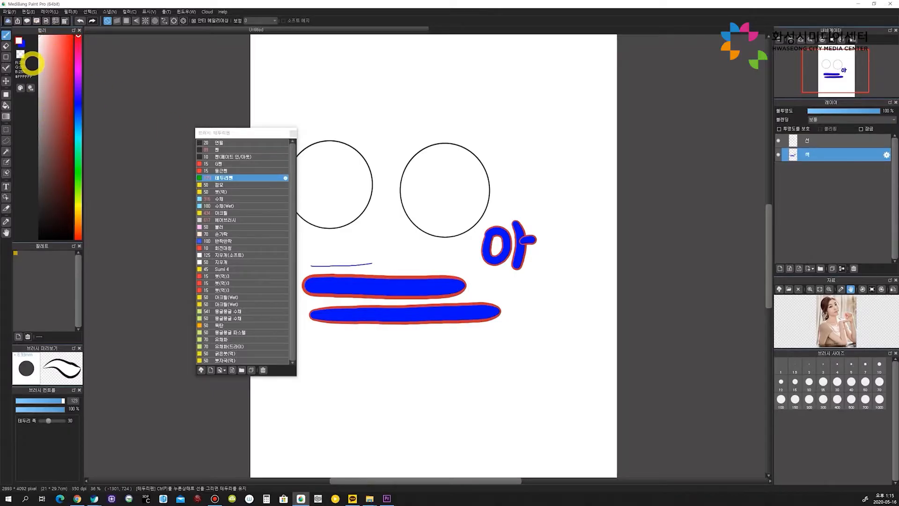
key("x")
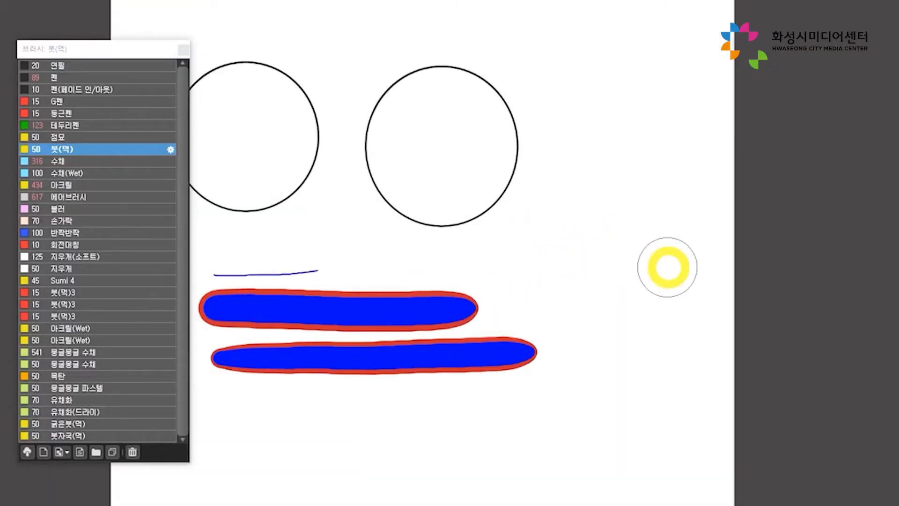
- Draw two long 붓(먹) strokes rising to the right of the outlined blue bars and undo the last one
left_click_drag(563, 306, 619, 63)
mouse_move(603, 303)
left_mouse_down()
mouse_move(634, 271)
mouse_move(703, 5)
left_mouse_up()
key("ctrl+z")
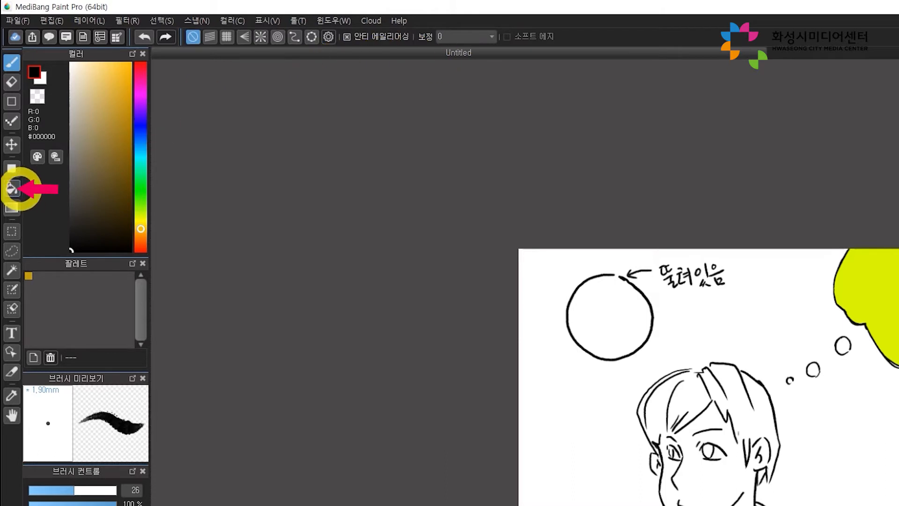
- Set the Bucket tool's 틈 닫기 to its highest level, then test-fill the gapped circle and undo the fill
left_click(12, 188)
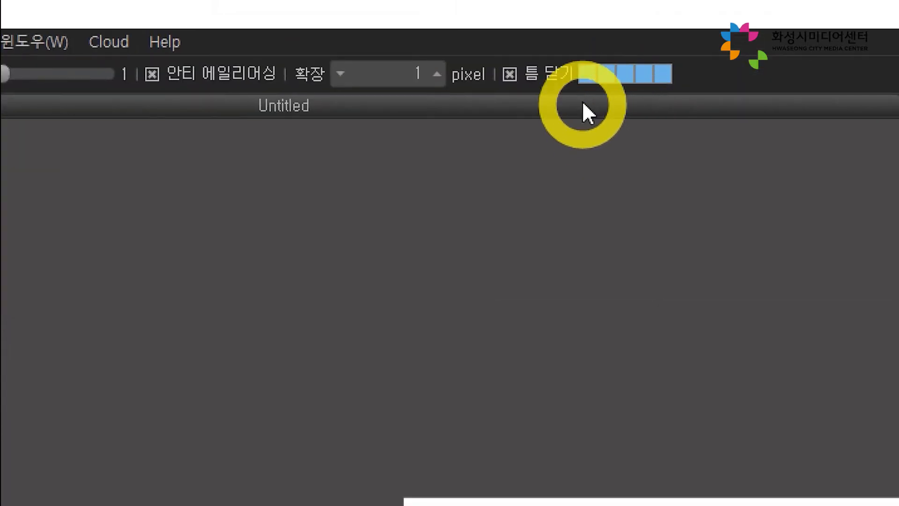
left_click(645, 35)
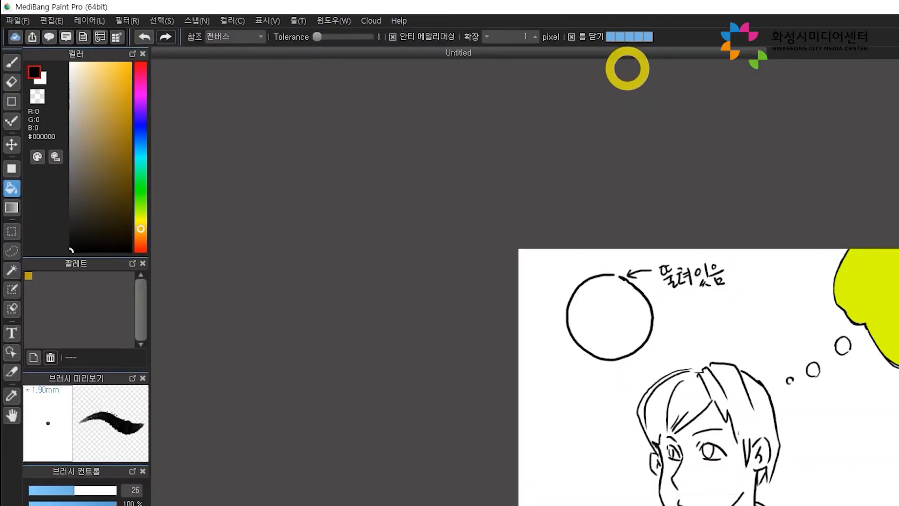
left_click(615, 314)
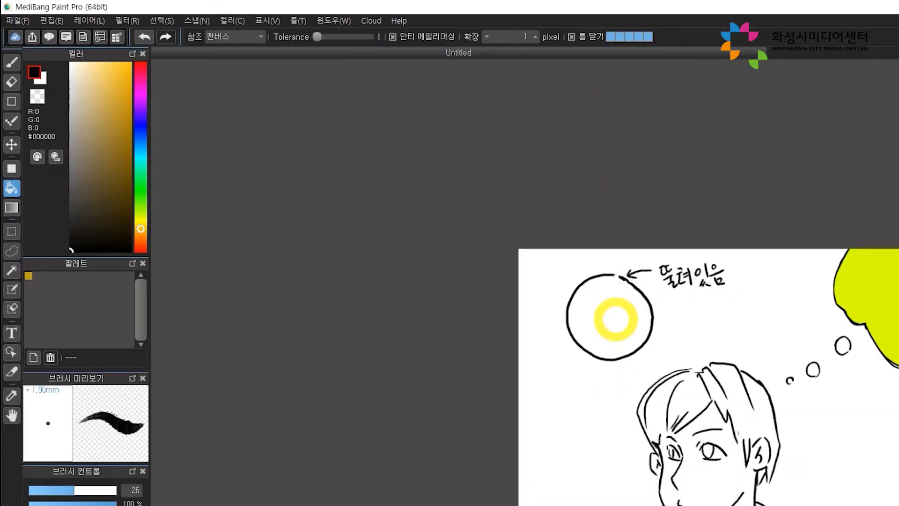
key("ctrl+z")
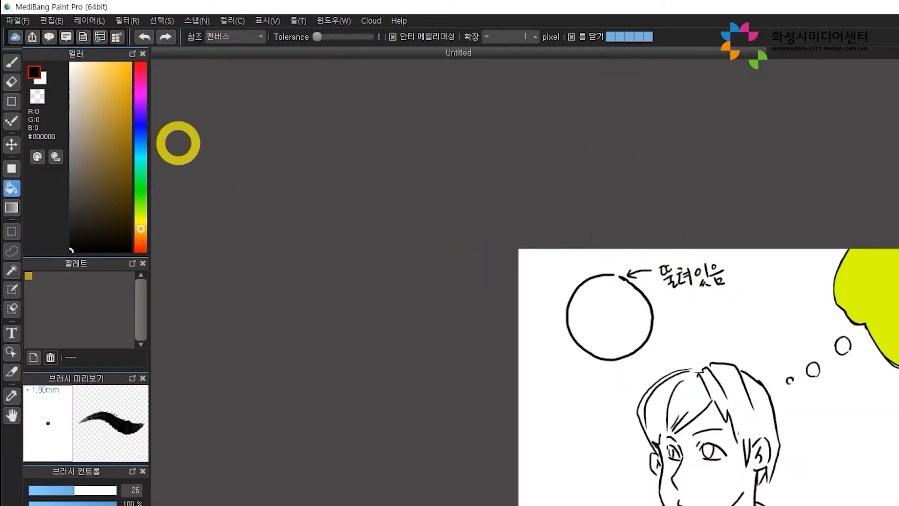
- Set the foreground colour to amber #FFC400 and fill the gapped circle with it
left_click(141, 70)
left_click(141, 229)
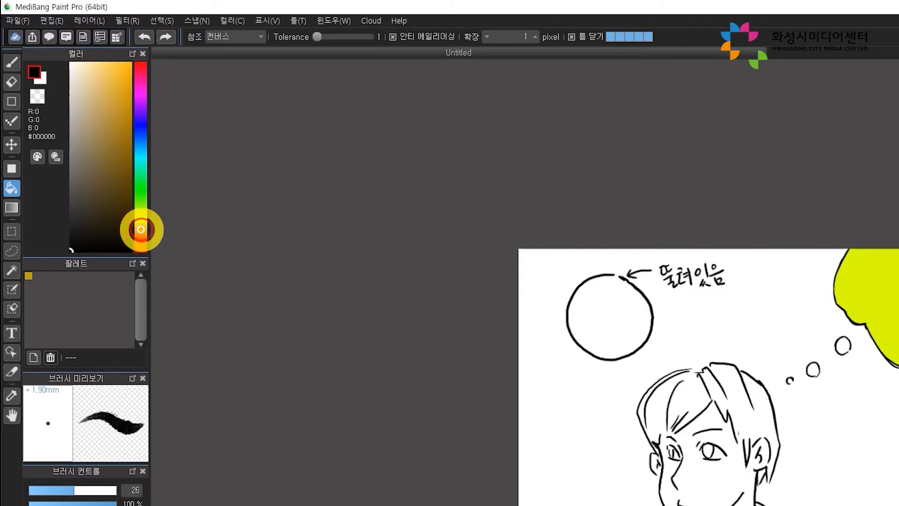
left_click(130, 63)
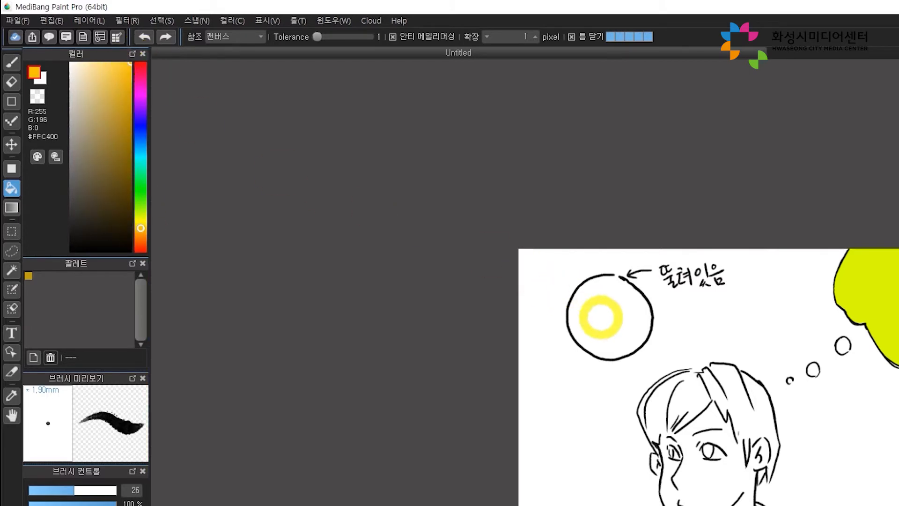
left_click(653, 351)
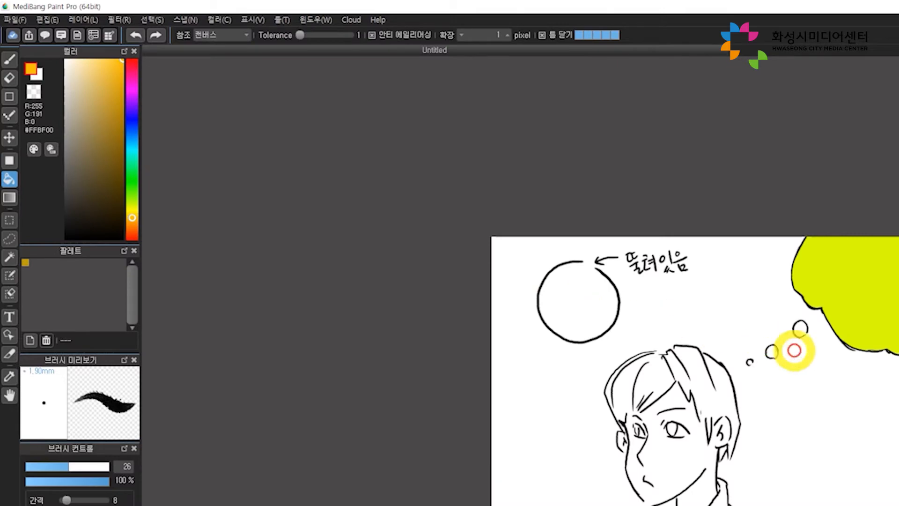
- Try filling the circle with the widened gap in orange #FFBF00 twice, undoing each fill
left_click(805, 358)
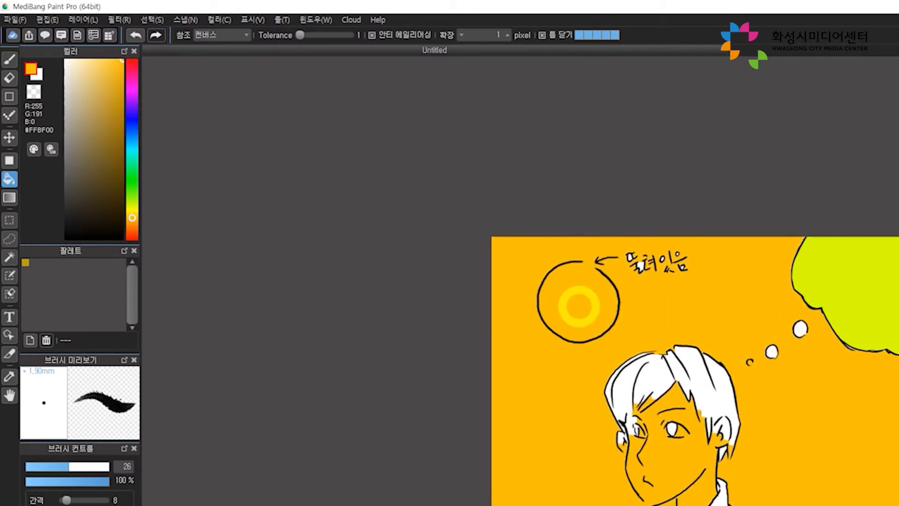
key("ctrl+z")
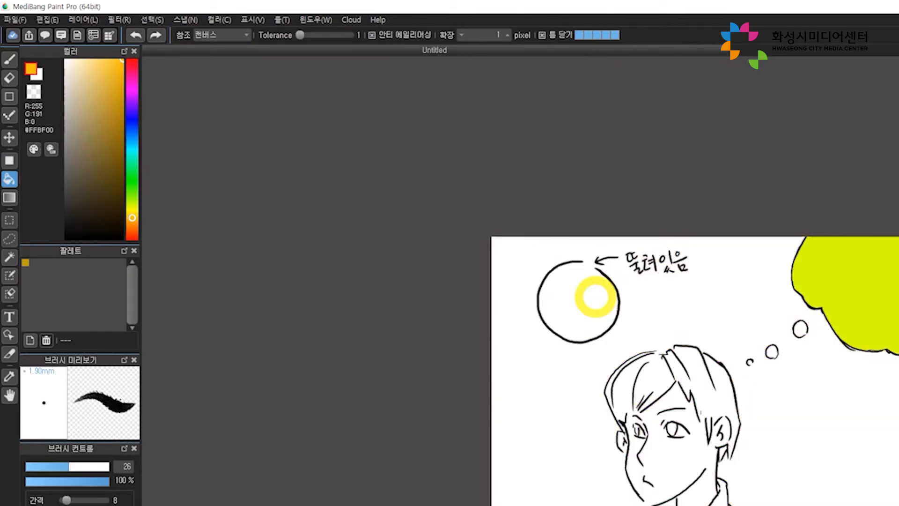
left_click(806, 359)
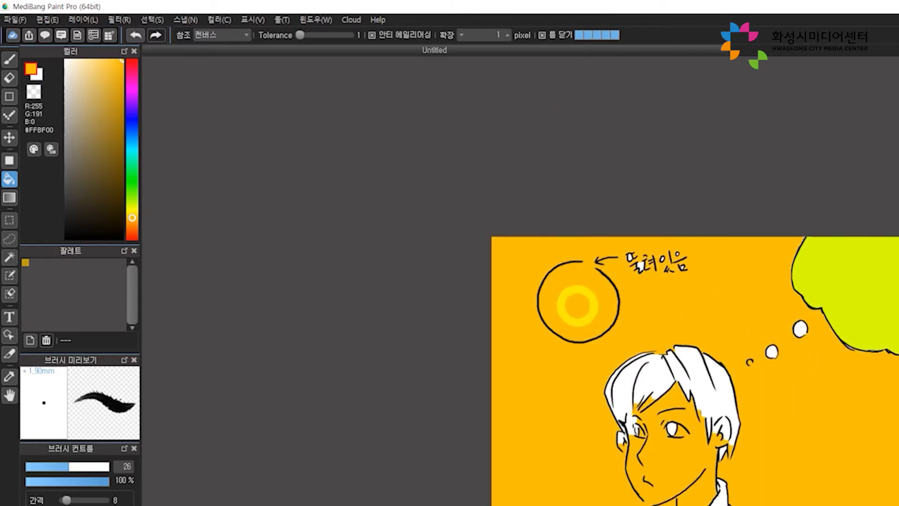
key("ctrl+z")
- Close the gap in the circle's outline with #FFC400 paint using the 펜 brush at size 89
key("b")
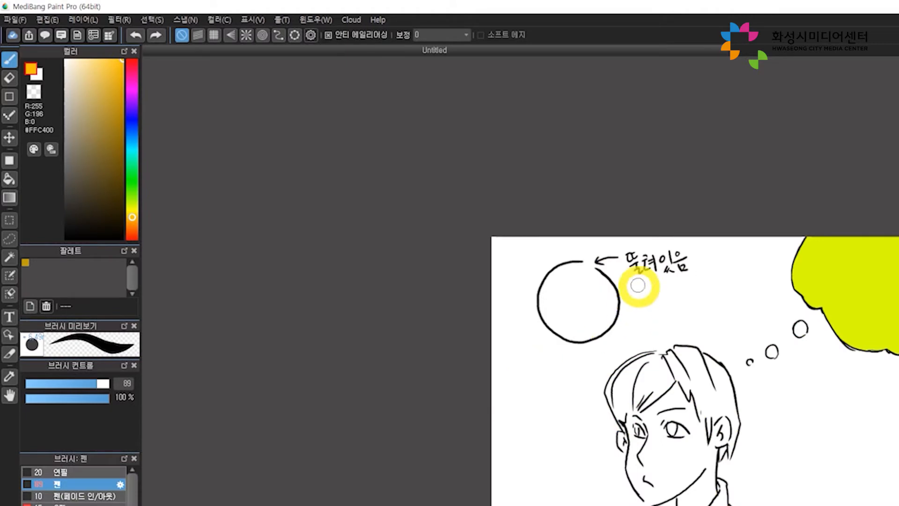
left_click(584, 267)
left_click_drag(596, 272, 596, 276)
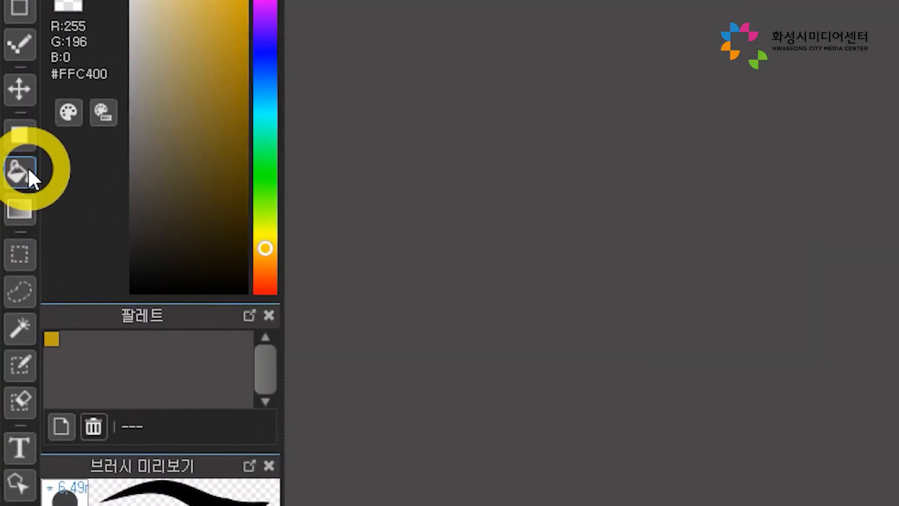
- Test-fill the closed circle with the Bucket tool and undo the fill
left_click(18, 186)
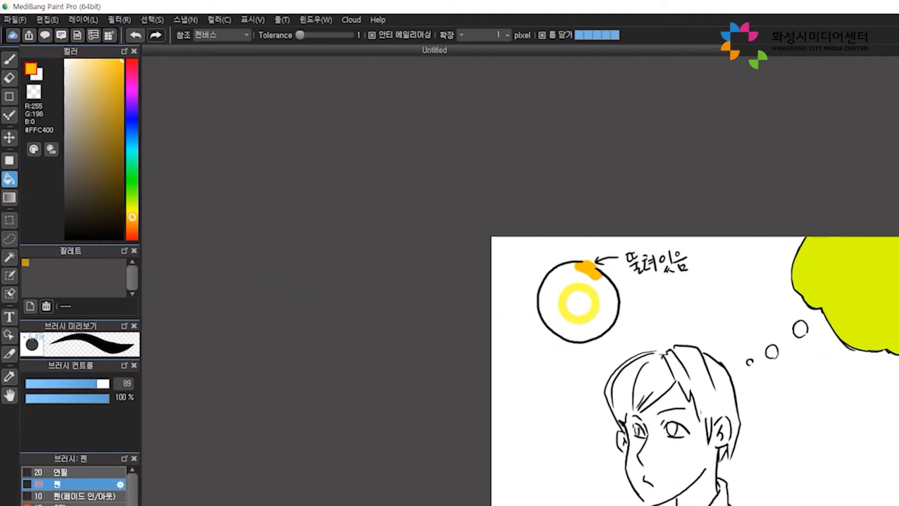
left_click(577, 304)
key("ctrl+z")
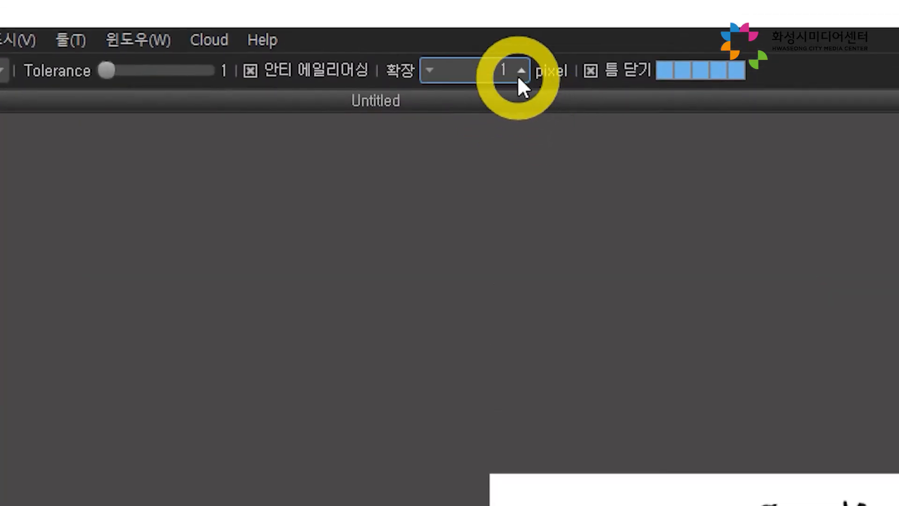
- Reduce the Bucket tool's 확장 value and fill the closed circle with #FFC400
left_click(521, 52)
left_click(429, 70)
left_click(429, 70)
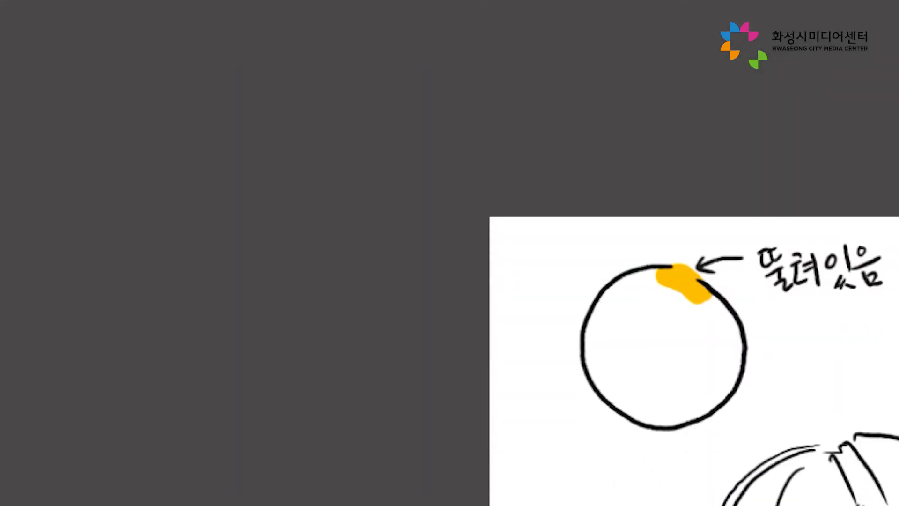
left_click(700, 338)
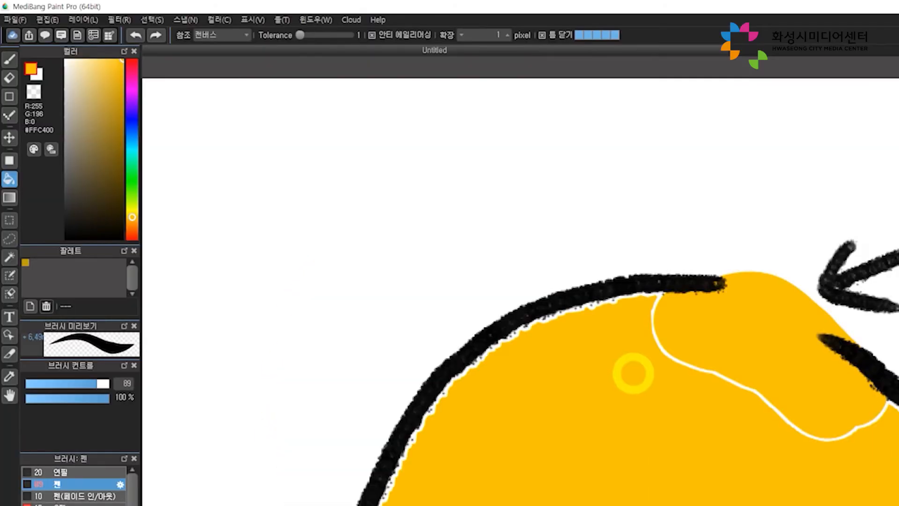
- Examine at pixel level the edge between the circle's amber fill and the patch over the gap
scroll(660, 366, "down", 5)
scroll(664, 361, "up", 10)
scroll(668, 357, "up", 4)
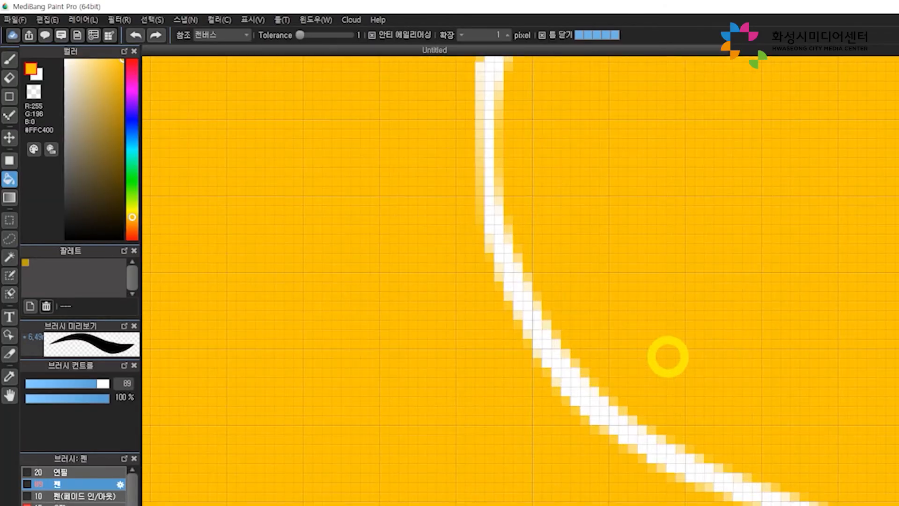
left_click_drag(506, 489, 693, 468)
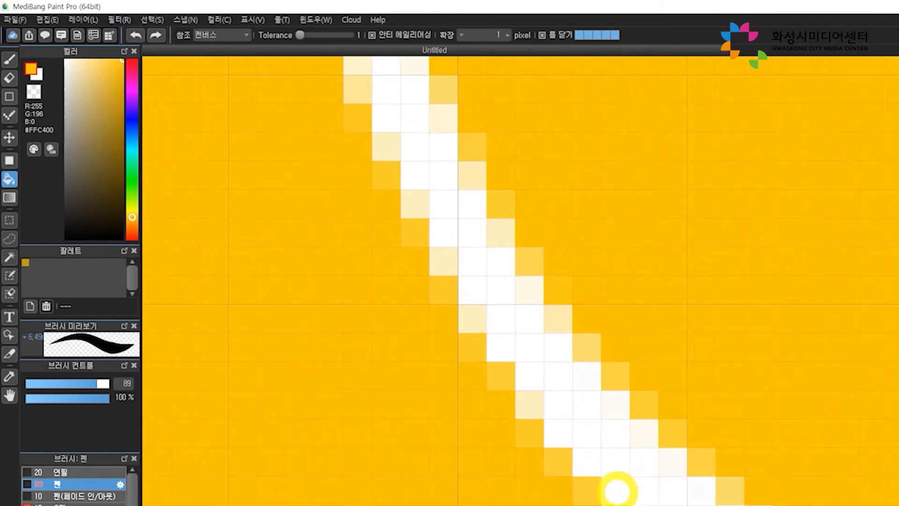
- Fill the circle's amber area again with the Bucket tool at an expansion of 1 pixel to narrow the white seam
left_click(512, 502)
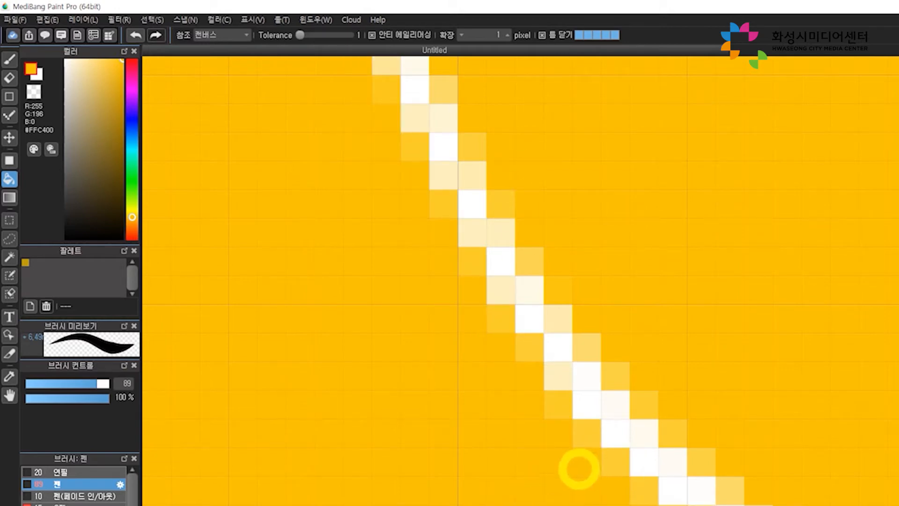
left_click(542, 490)
left_click_drag(543, 461, 593, 497)
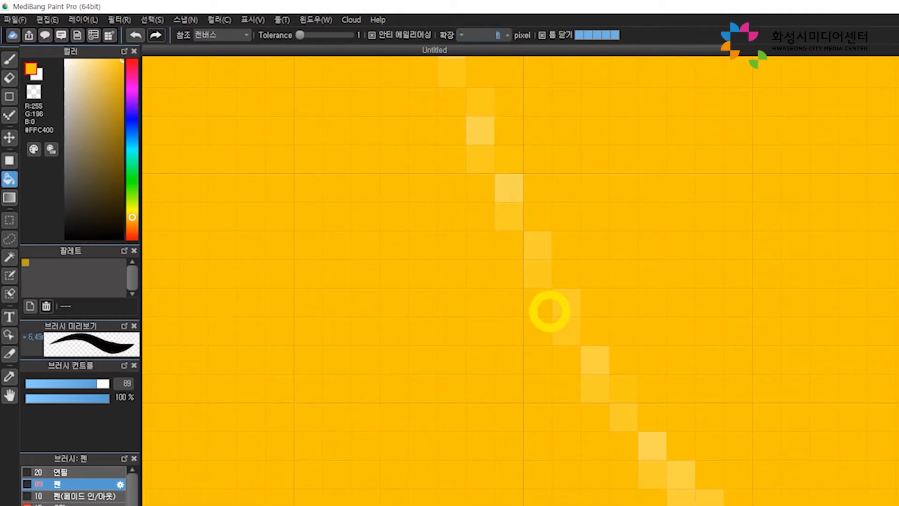
- Examine the leftover seam and the black outline's edges around the amber fill, both close up and from further out
scroll(562, 302, "up", 1)
scroll(566, 305, "down", 3)
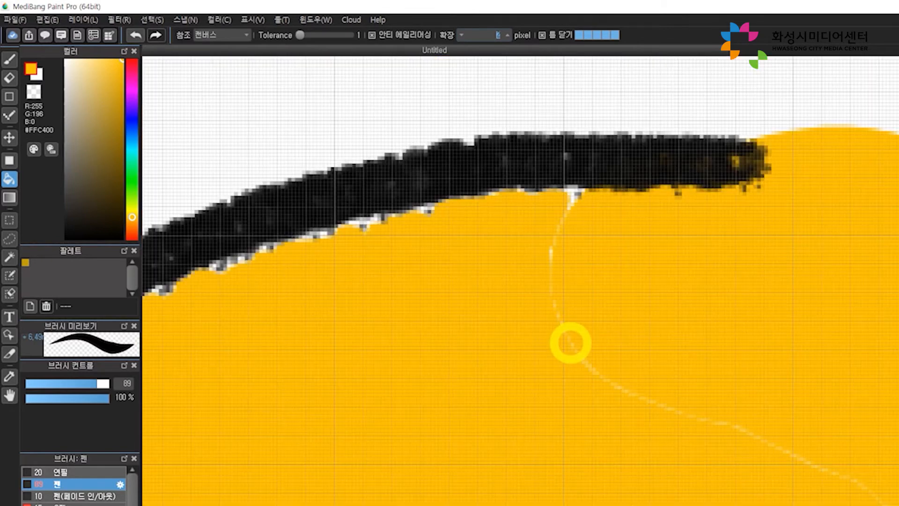
scroll(575, 341, "up", 3)
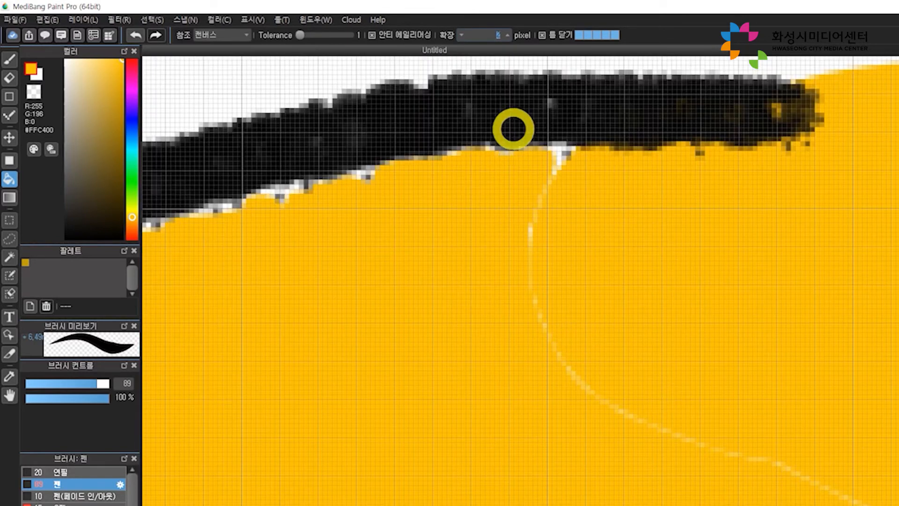
left_click(442, 331)
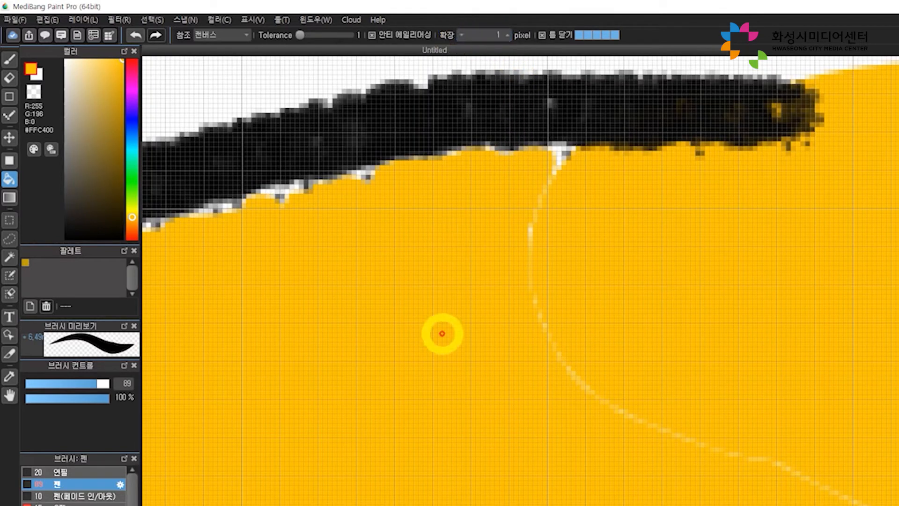
scroll(496, 360, "down", 3)
scroll(511, 361, "down", 3)
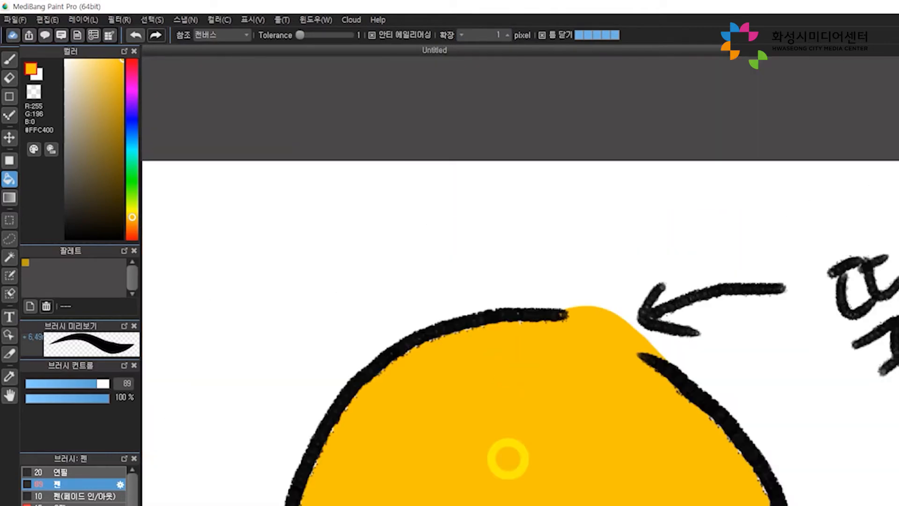
scroll(504, 344, "down", 2)
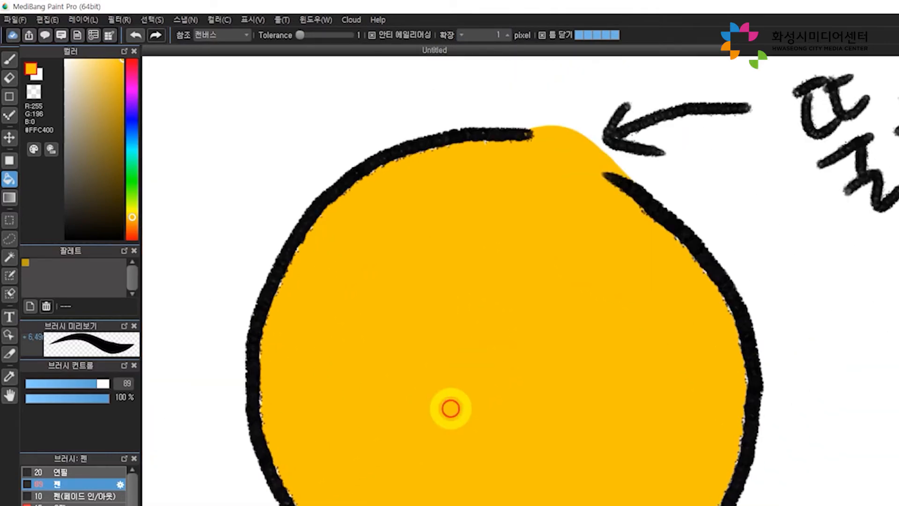
scroll(551, 350, "up", 5)
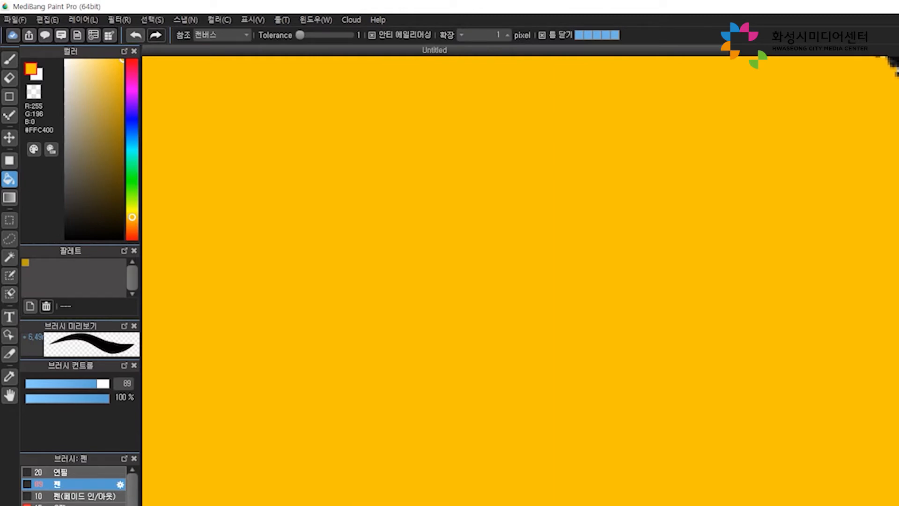
- Toggle the visibility of the 머리카락색 layer off and on to check which area it colours
left_click(831, 210)
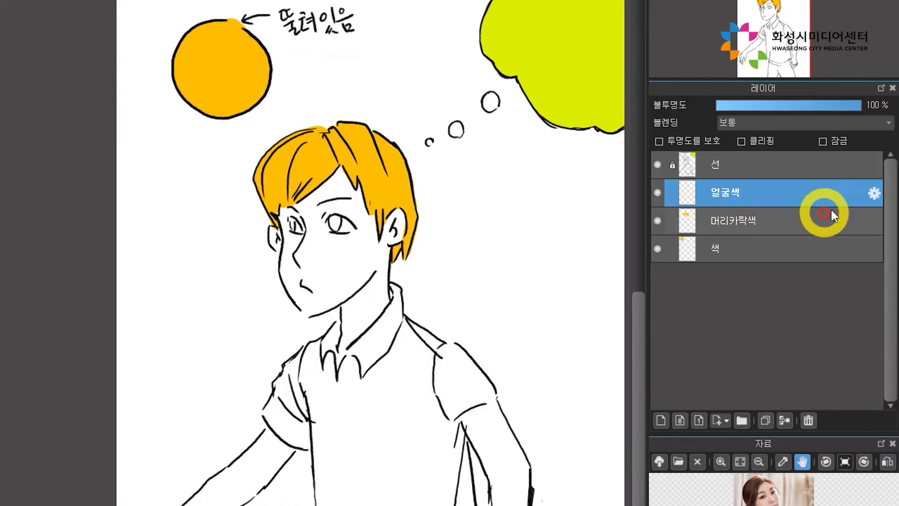
left_click(658, 220)
left_click(658, 220)
left_click(658, 221)
left_click(658, 220)
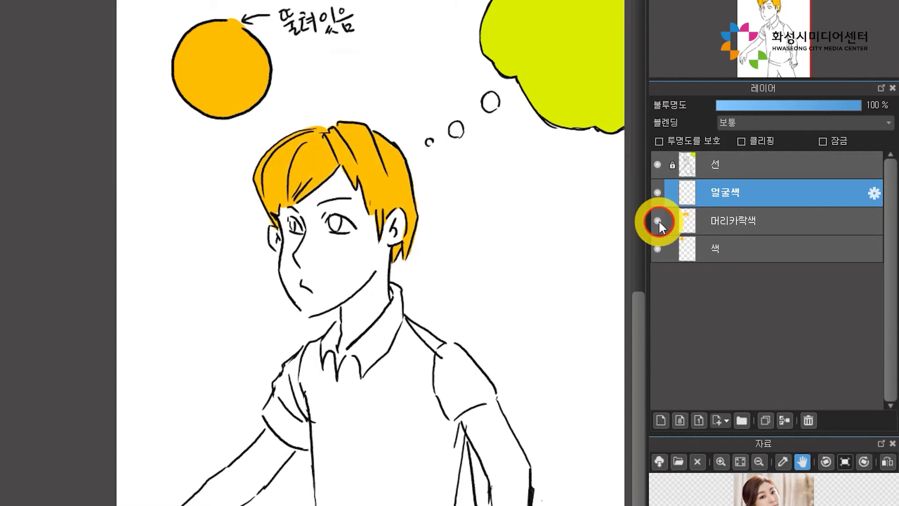
- Load the painted pixels of the 머리카락색 layer as a selection, switch between layers and clear the selection
left_click(688, 225, "ctrl")
left_click(686, 224, "ctrl")
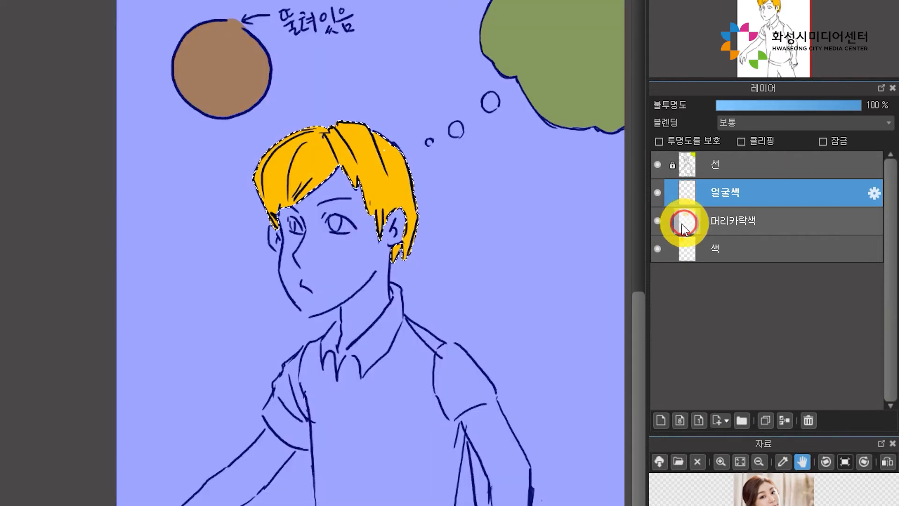
left_click(737, 231)
left_click(712, 199)
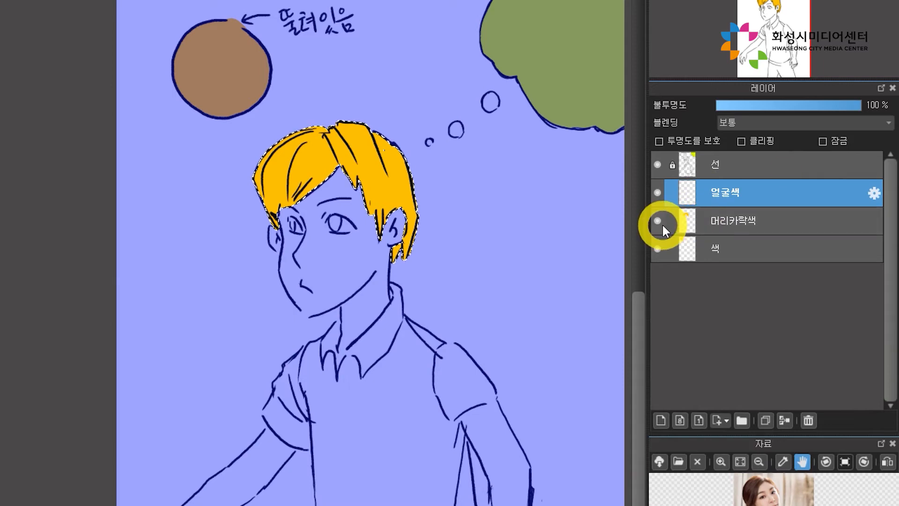
key("ctrl+d")
- Activate the 머리카락색 layer and load its painted hair area as a selection, clearing and reloading it once
left_click(688, 225)
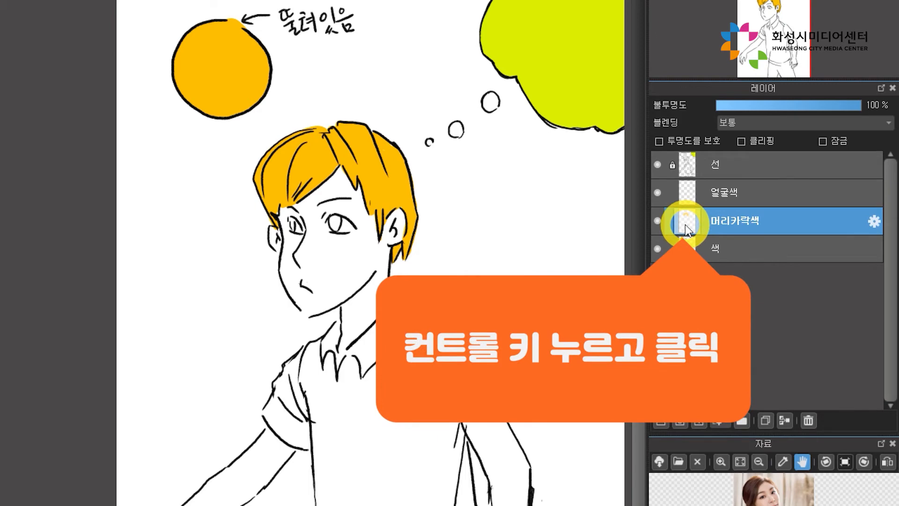
left_click(687, 229, "ctrl")
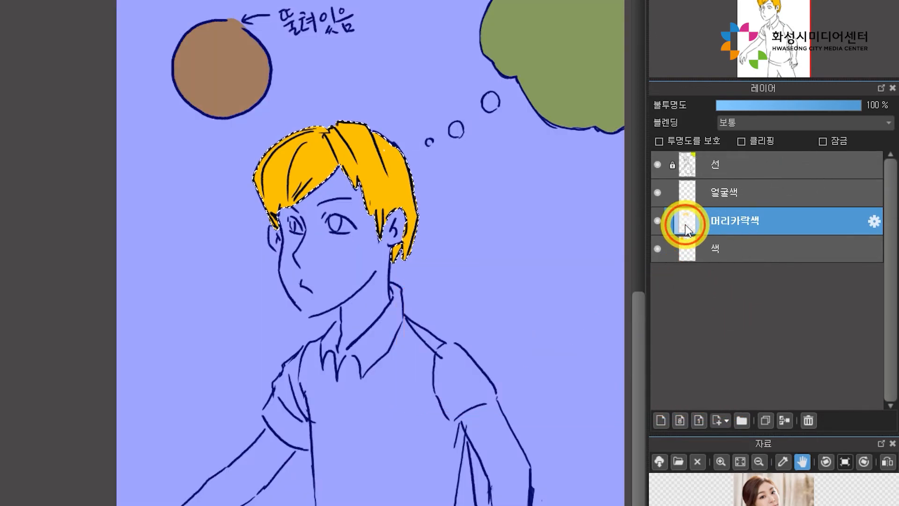
key("ctrl+d")
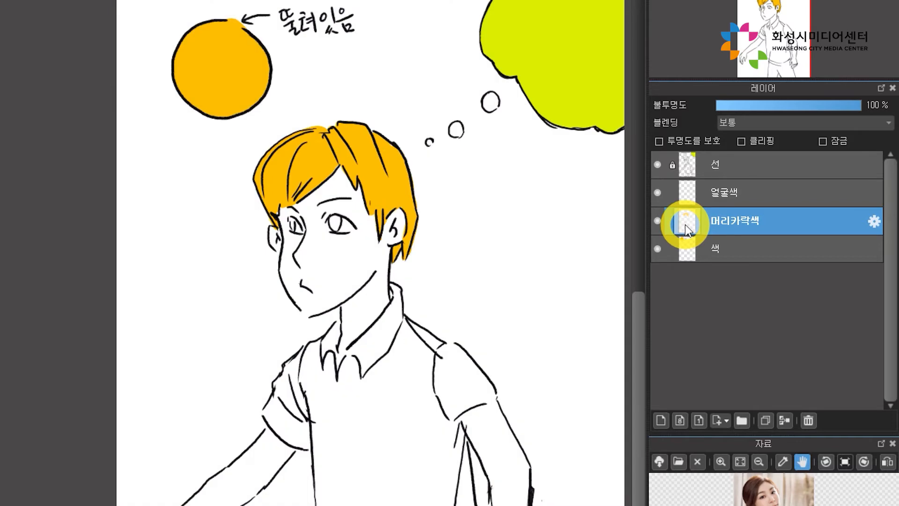
left_click(686, 229, "ctrl")
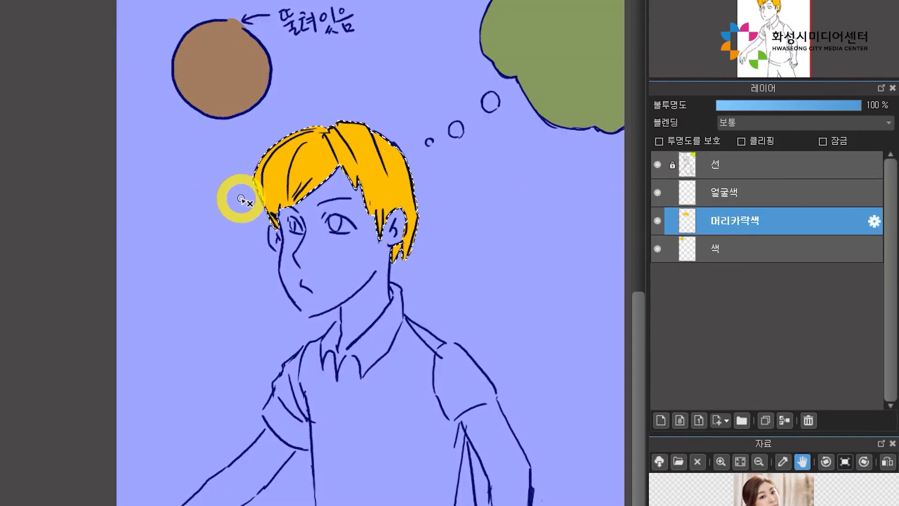
- Paint over the selected hair with the 펜 brush at size 464, first in red #FF0000, then in green #00FF35
left_click(215, 205, "alt")
left_click(214, 187, "alt")
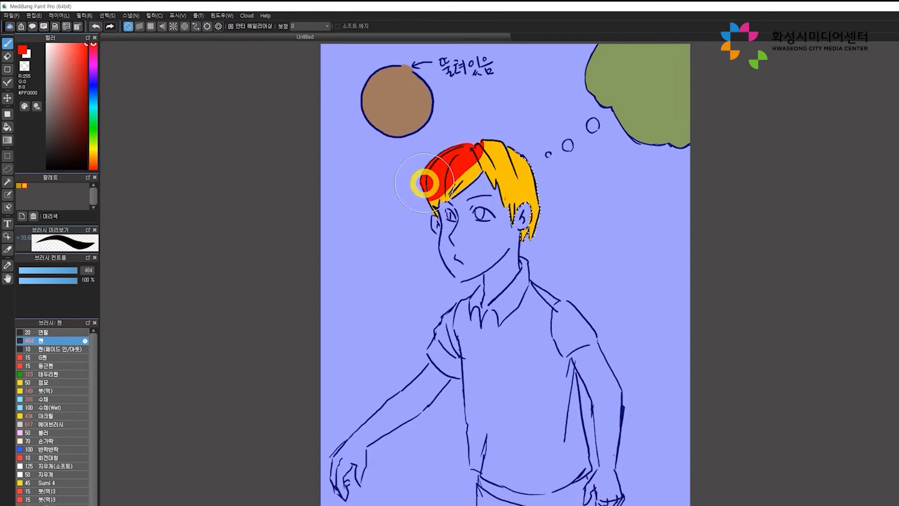
mouse_move(424, 183)
left_mouse_down()
mouse_move(461, 151)
mouse_move(508, 127)
mouse_move(526, 130)
mouse_move(519, 191)
left_mouse_up()
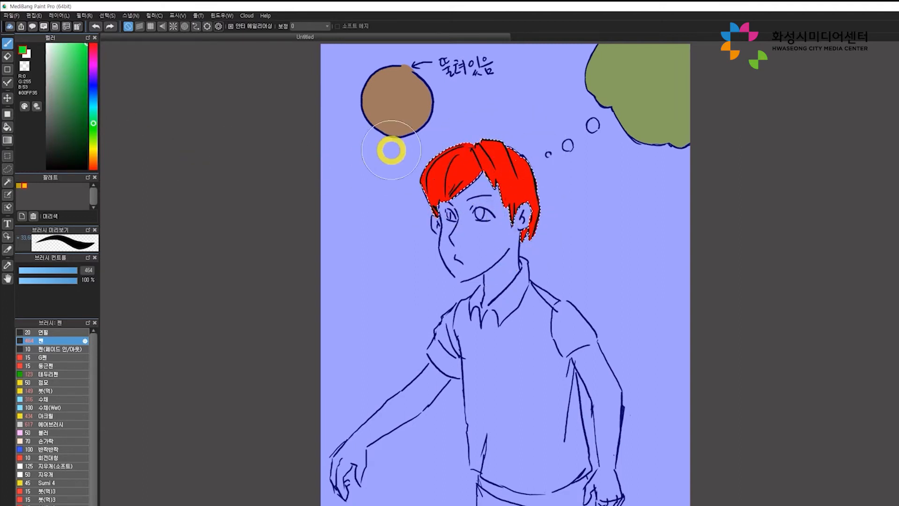
left_click_drag(427, 173, 434, 212)
mouse_move(519, 145)
left_mouse_down()
mouse_move(504, 184)
mouse_move(510, 207)
mouse_move(540, 207)
mouse_move(526, 254)
left_mouse_up()
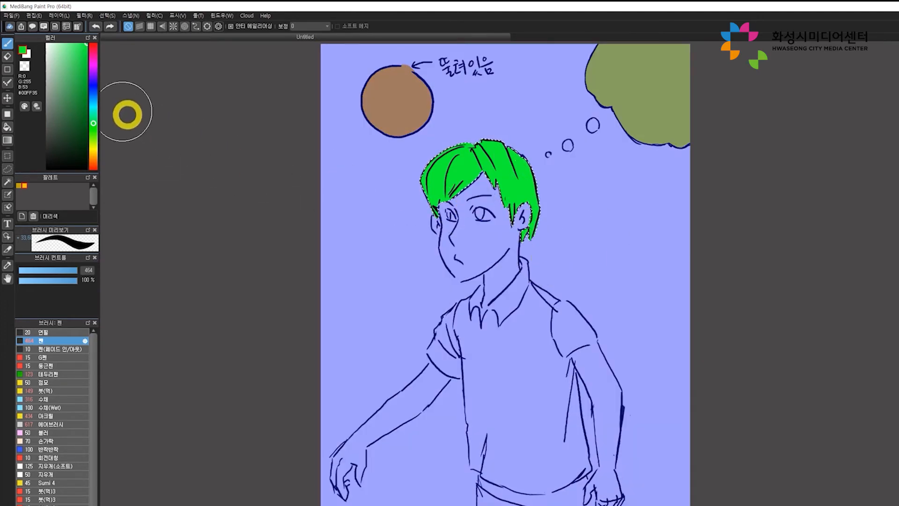
- Choose another hue, paint over the selected hair with it and clear the selection
left_click(93, 78)
mouse_move(423, 175)
left_mouse_down()
mouse_move(415, 181)
mouse_move(498, 155)
mouse_move(527, 247)
mouse_move(549, 227)
left_mouse_up()
key("ctrl+d")
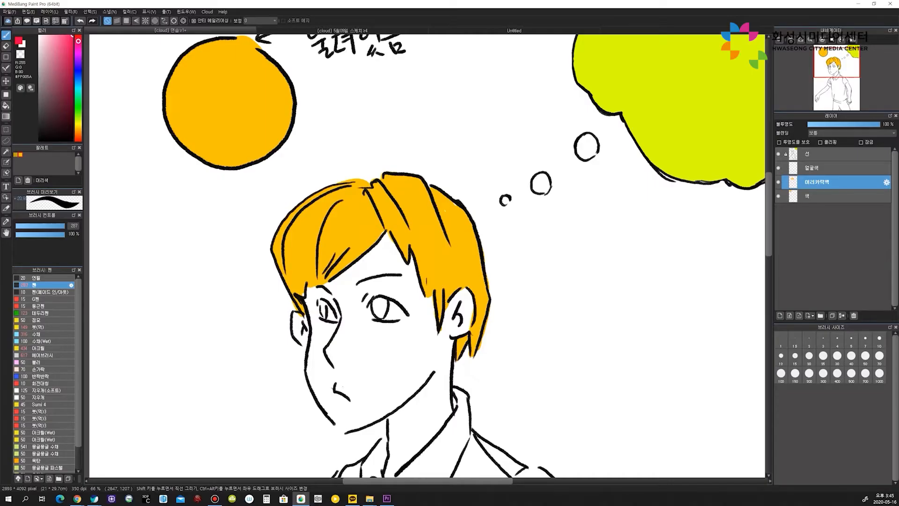
- Load the 머리카락색 layer's painted pixels as a selection and deselect them with the 해제 command, twice in a row
left_click(793, 182, "ctrl")
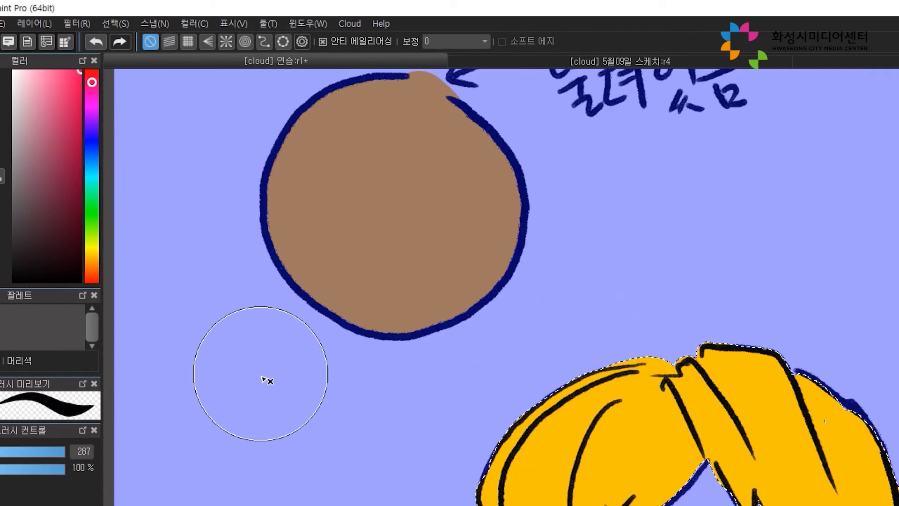
left_click(158, 24)
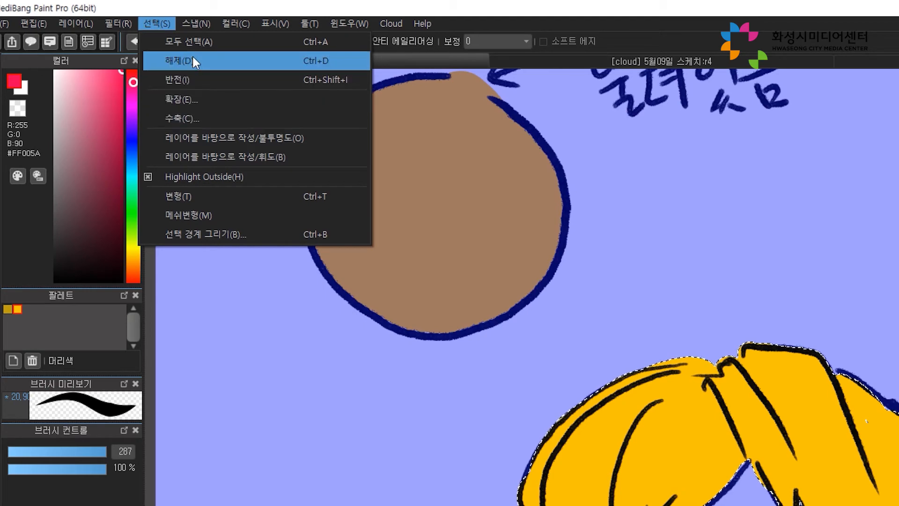
left_click(313, 66)
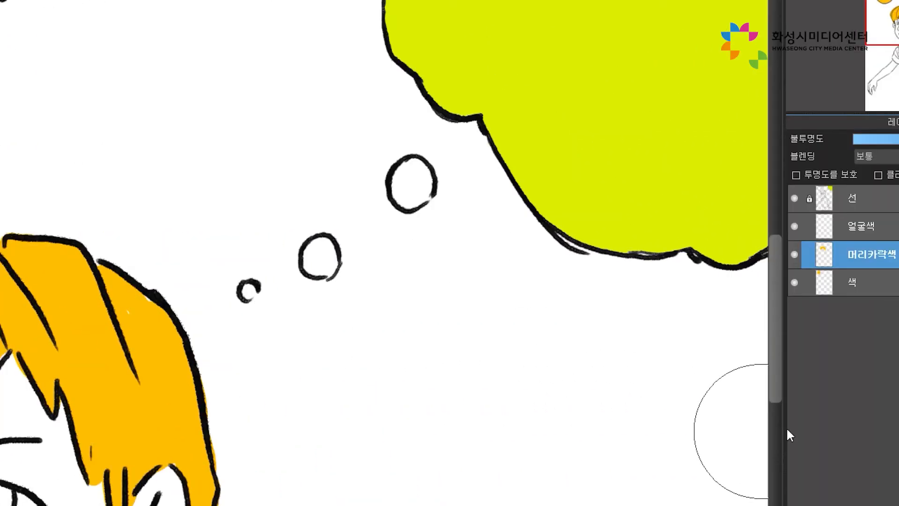
left_click(780, 254, "ctrl")
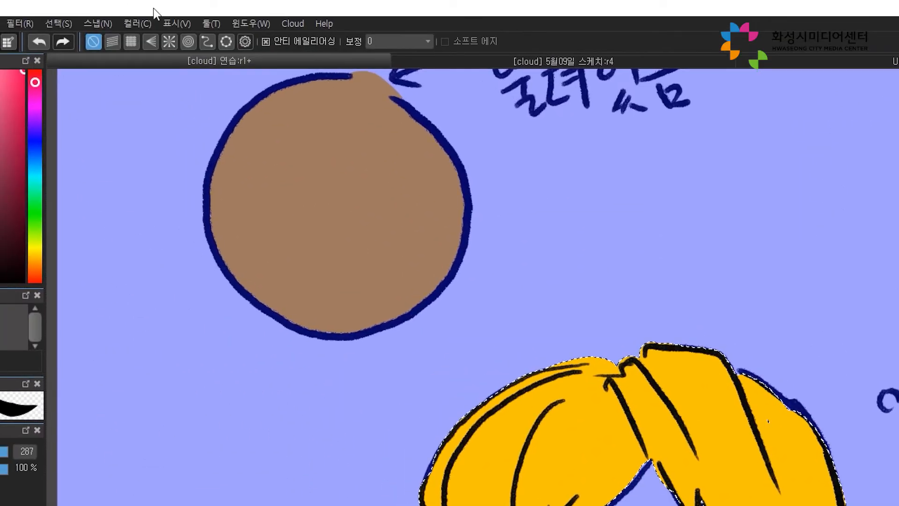
left_click(58, 24)
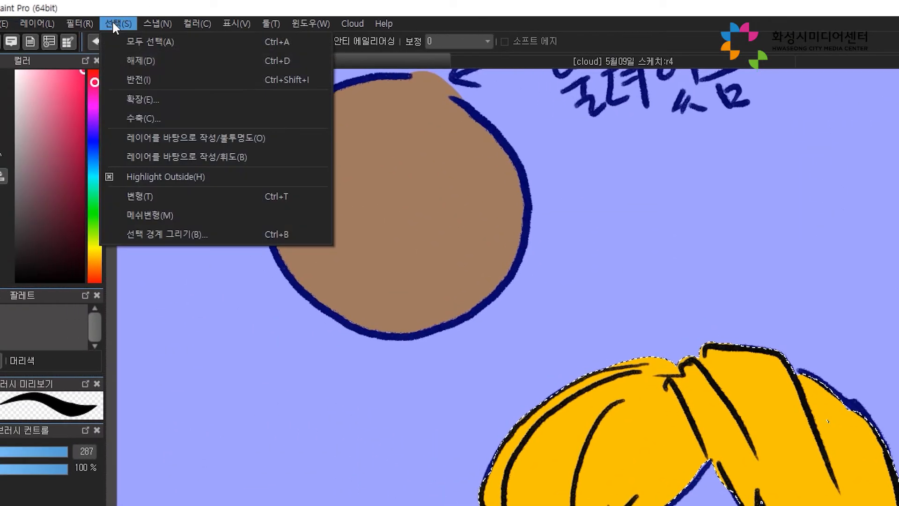
left_click(155, 60)
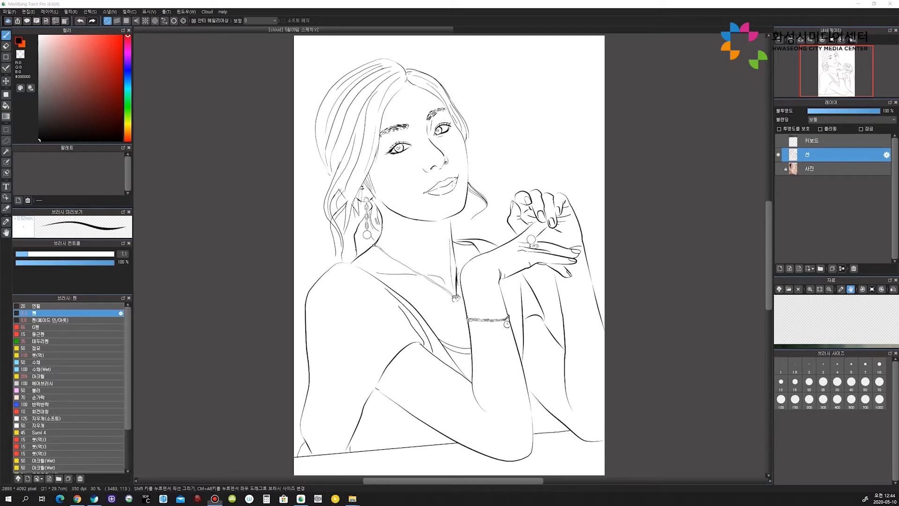
- Show the 자료 reference window as a floating window beside the line drawing and enlarge it
left_click(186, 12)
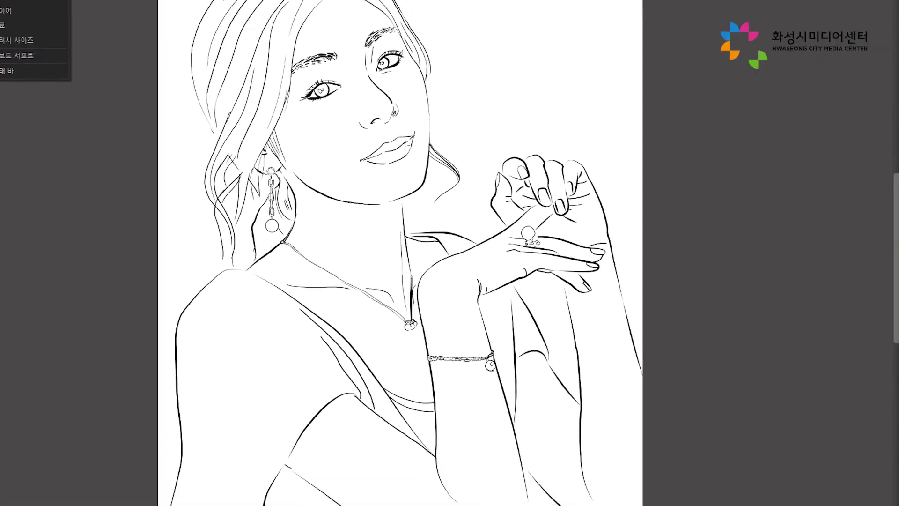
left_click_drag(767, 200, 184, 48)
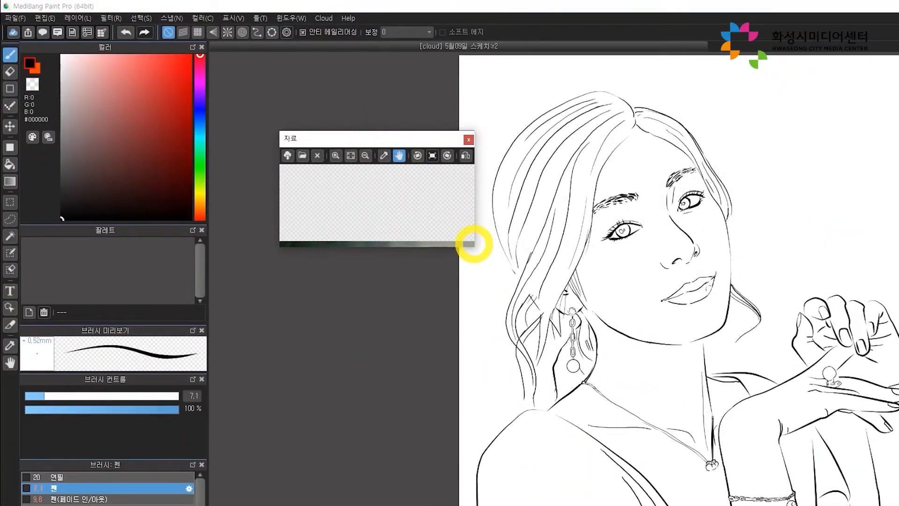
left_click_drag(474, 244, 632, 485)
left_click(303, 156)
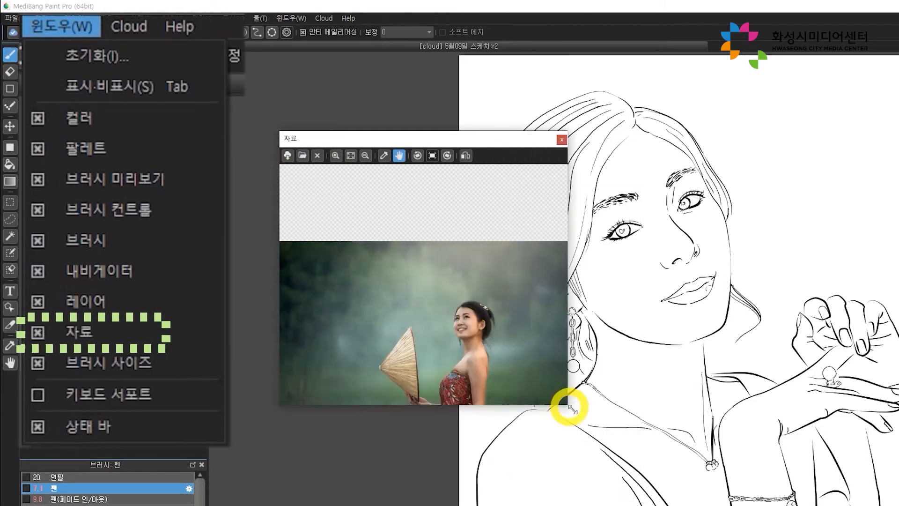
left_click_drag(569, 406, 632, 486)
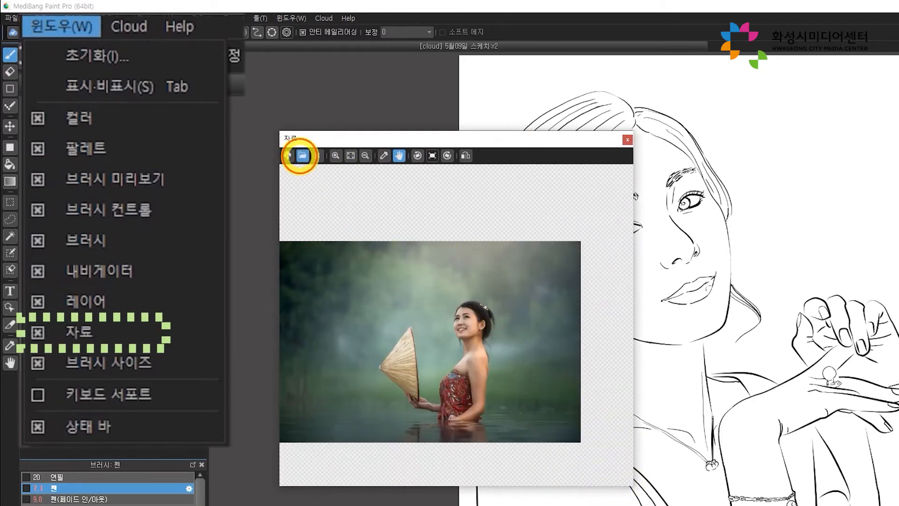
- Open the portrait photo of the seated woman in the 자료 window and enlarge the window further
left_click(302, 155)
mouse_move(795, 241)
left_mouse_down()
mouse_move(797, 271)
mouse_move(797, 245)
left_mouse_up()
left_click(702, 453)
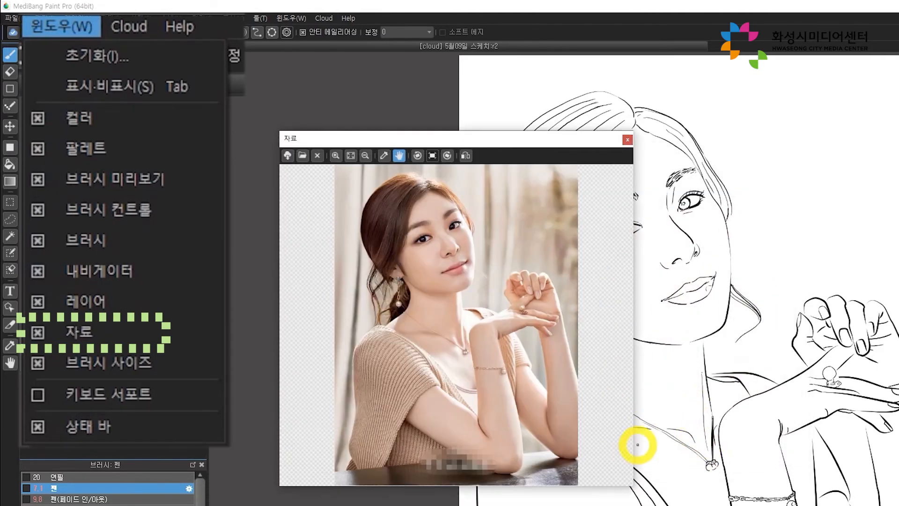
left_click_drag(630, 485, 670, 505)
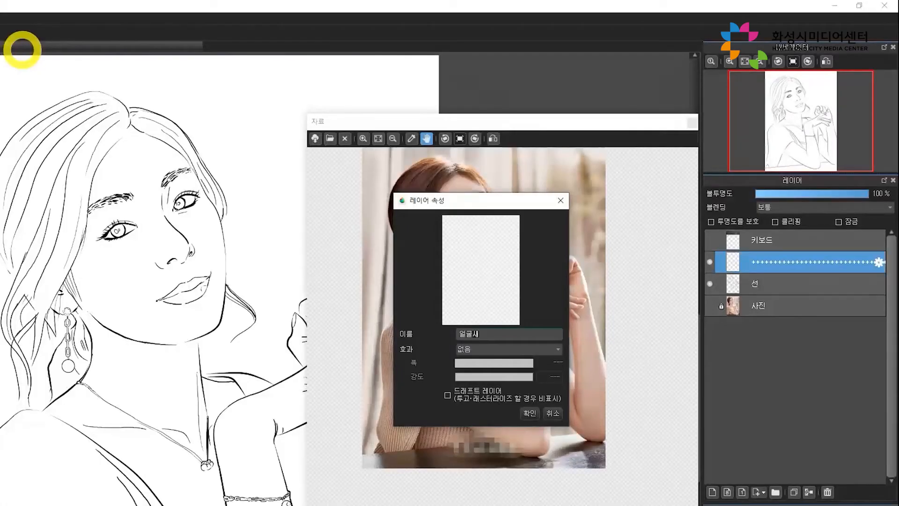
- Name the new layer 얼굴색 and sample the skin tone #E3B3A3 from the face in the reference photo
type("ㄱ")
key("Return")
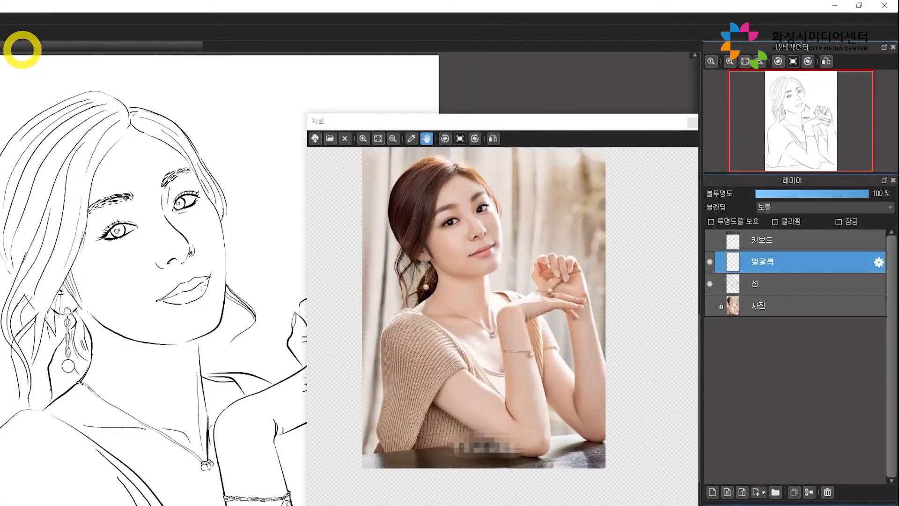
left_click(411, 139)
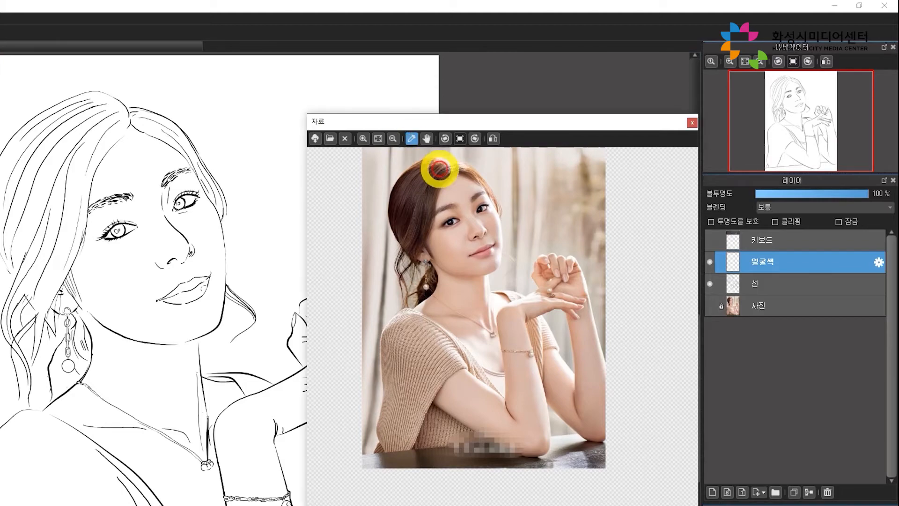
left_click(492, 220)
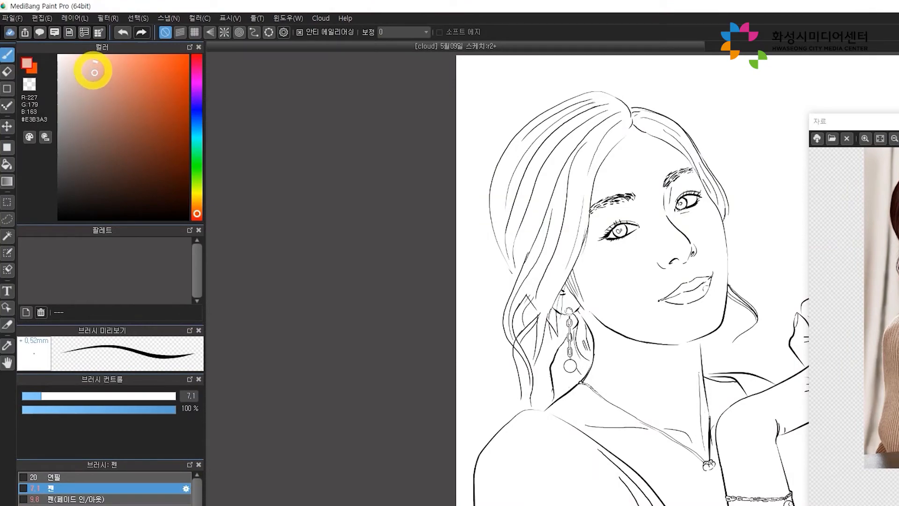
- Resample the skin tone from the face in the reference photo and lighten the colour
left_click_drag(94, 73, 93, 70)
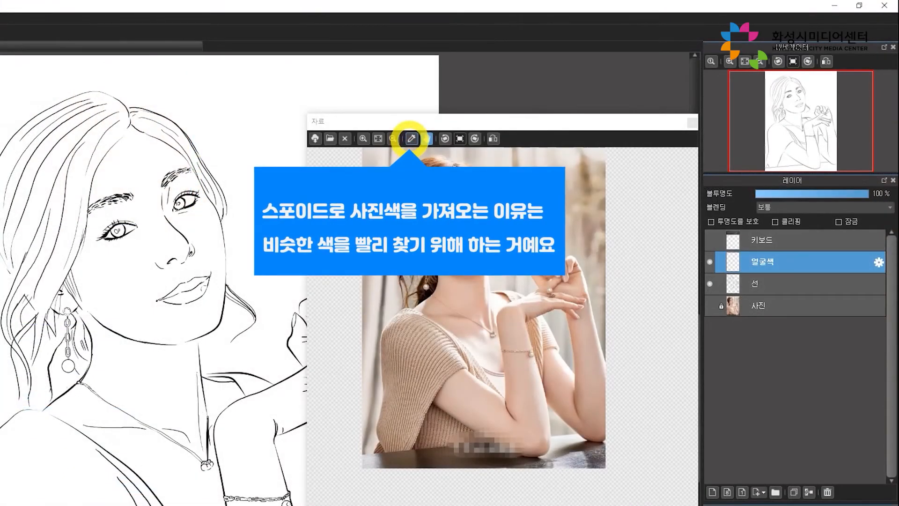
left_click(411, 138)
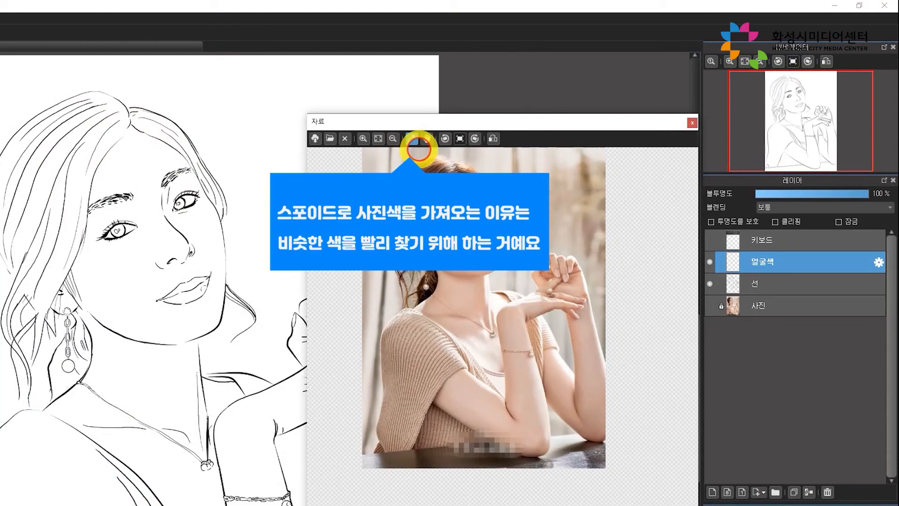
left_click(493, 220)
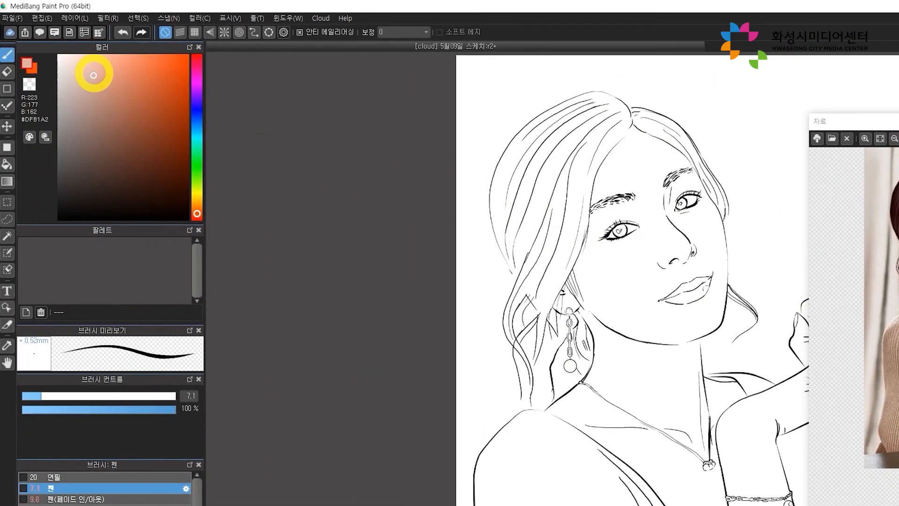
left_click(88, 59)
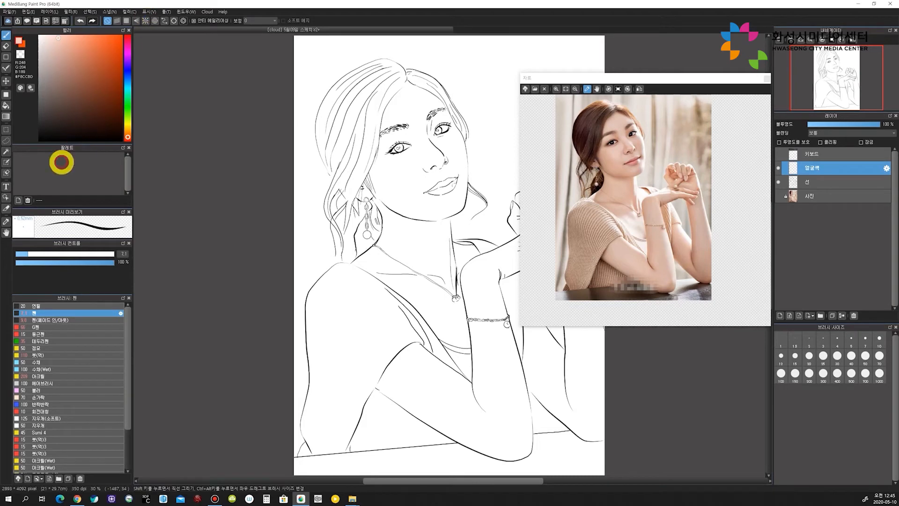
- Enlarge the pen, brush the light skin tone over the forehead and one eye, and place the 얼굴색 layer below 선
mouse_move(409, 109)
left_mouse_down("ctrl+alt")
mouse_move(415, 117)
mouse_move(412, 100)
left_mouse_up("ctrl+alt")
left_click_drag(412, 100, 408, 111)
left_click_drag(830, 169, 828, 186)
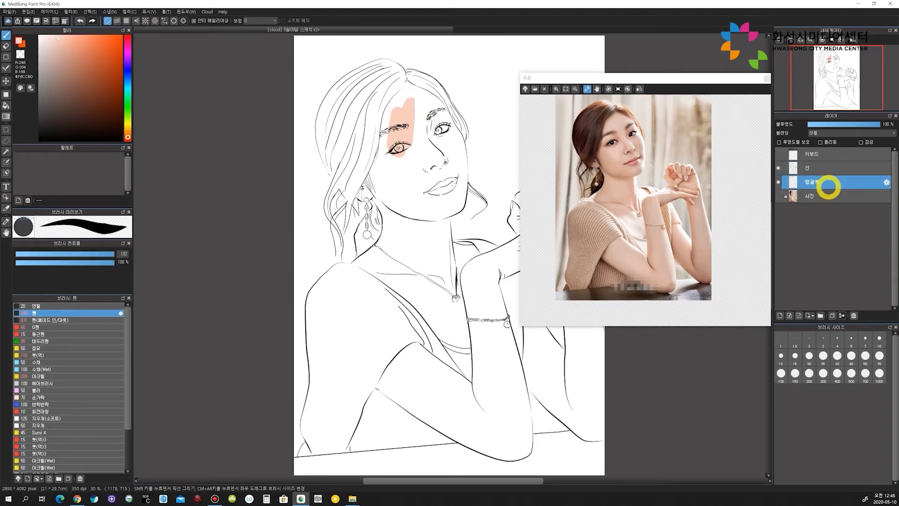
- Lighten the skin colour to #FEECE6 and paint the face, neck, chest and start of the front forearm
mouse_move(414, 109)
left_mouse_down()
mouse_move(415, 152)
mouse_move(407, 99)
mouse_move(412, 121)
mouse_move(392, 141)
mouse_move(416, 140)
mouse_move(418, 108)
mouse_move(386, 172)
mouse_move(386, 123)
mouse_move(377, 175)
mouse_move(397, 179)
mouse_move(419, 239)
mouse_move(422, 139)
mouse_move(445, 200)
mouse_move(423, 129)
mouse_move(394, 163)
mouse_move(405, 83)
mouse_move(444, 116)
mouse_move(458, 199)
mouse_move(409, 242)
mouse_move(376, 197)
mouse_move(416, 269)
mouse_move(441, 212)
mouse_move(439, 310)
mouse_move(435, 244)
mouse_move(387, 234)
mouse_move(359, 261)
mouse_move(451, 332)
left_mouse_up()
left_click(51, 35)
left_click(46, 35)
left_click_drag(462, 259, 473, 277)
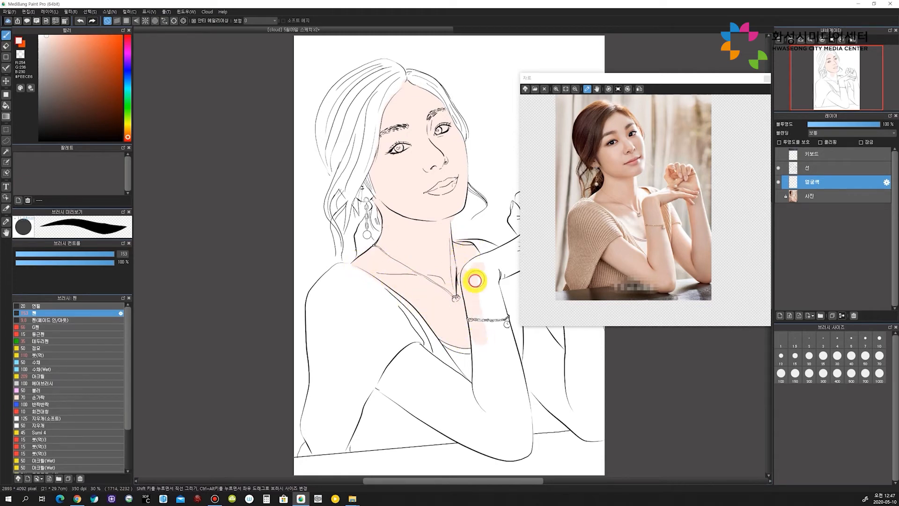
- Move the reference window off the hands, brush the front arm's edges in the skin tone and bucket-fill its interior
left_click_drag(642, 77, 719, 31)
mouse_move(481, 285)
left_mouse_down()
mouse_move(477, 268)
mouse_move(482, 275)
mouse_move(487, 261)
mouse_move(512, 345)
mouse_move(478, 356)
mouse_move(516, 387)
mouse_move(500, 428)
mouse_move(518, 399)
left_mouse_up()
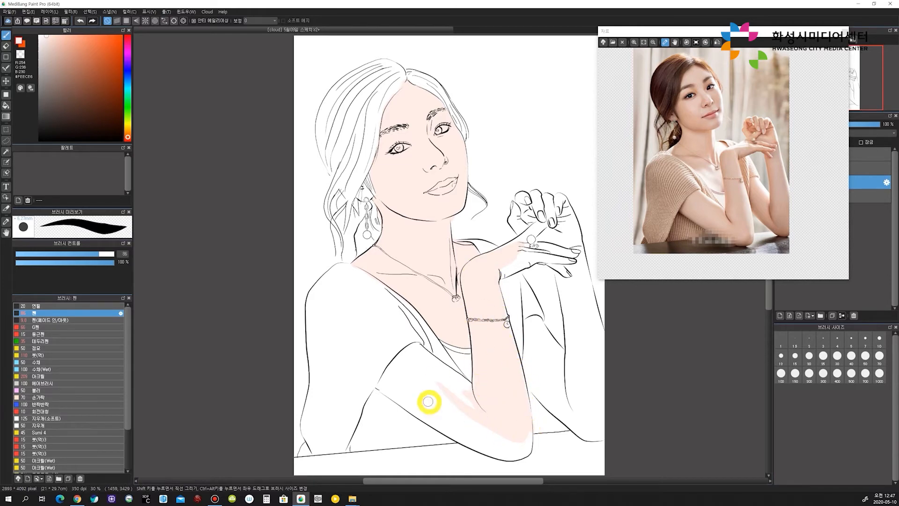
left_click_drag(377, 381, 432, 421)
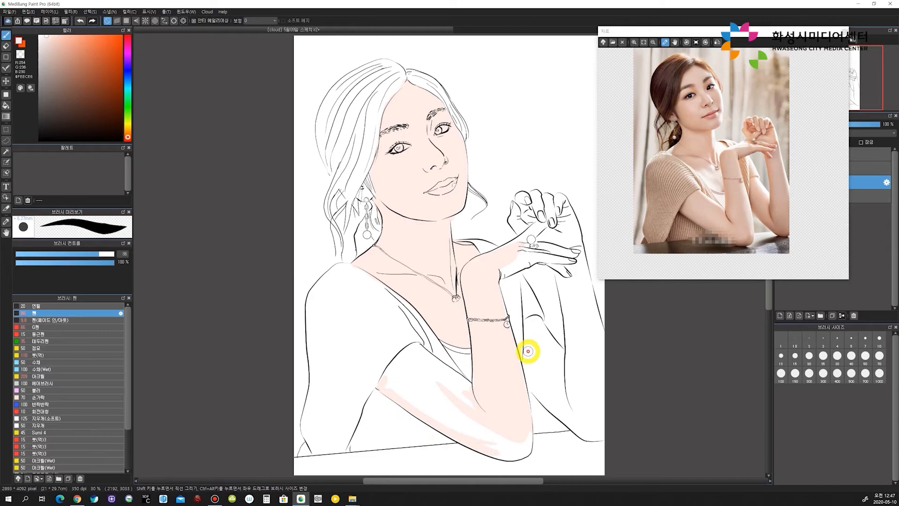
key("g")
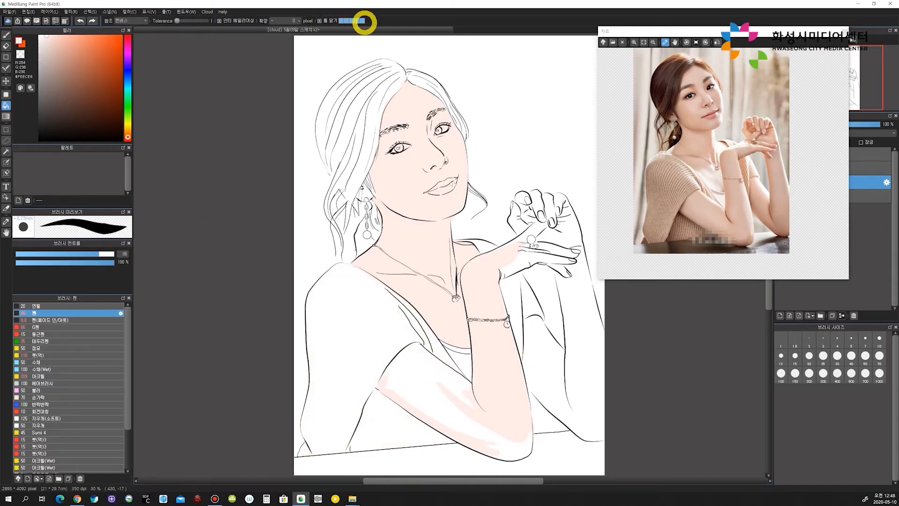
left_click(502, 420)
scroll(475, 400, "up", 5)
scroll(465, 379, "down", 6)
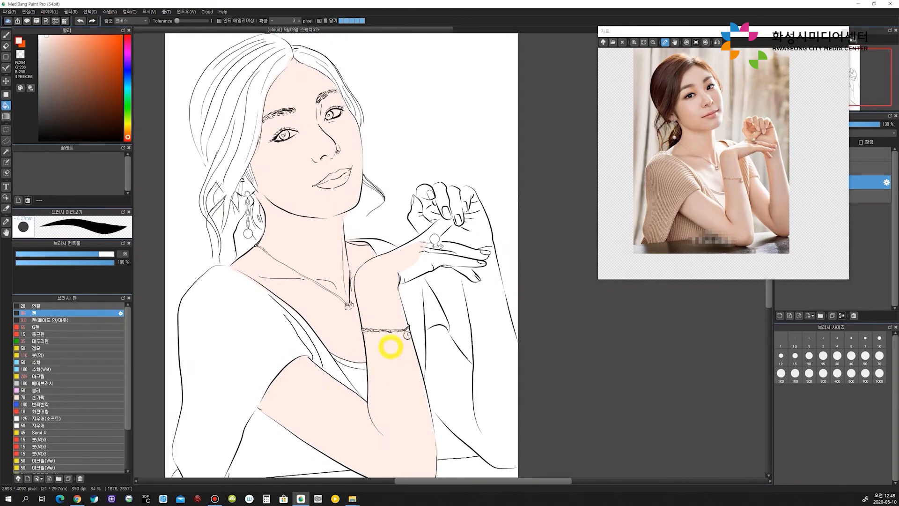
- Brush the hands and rear arm's edges in the skin tone, bucket-fill the arm and colour the fingers
key("b")
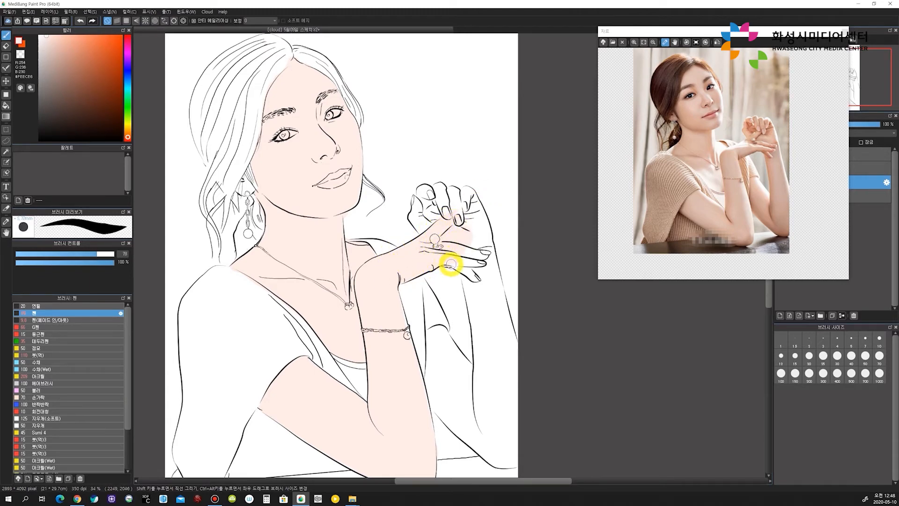
left_click_drag(468, 287, 490, 443)
left_click_drag(442, 328, 470, 368)
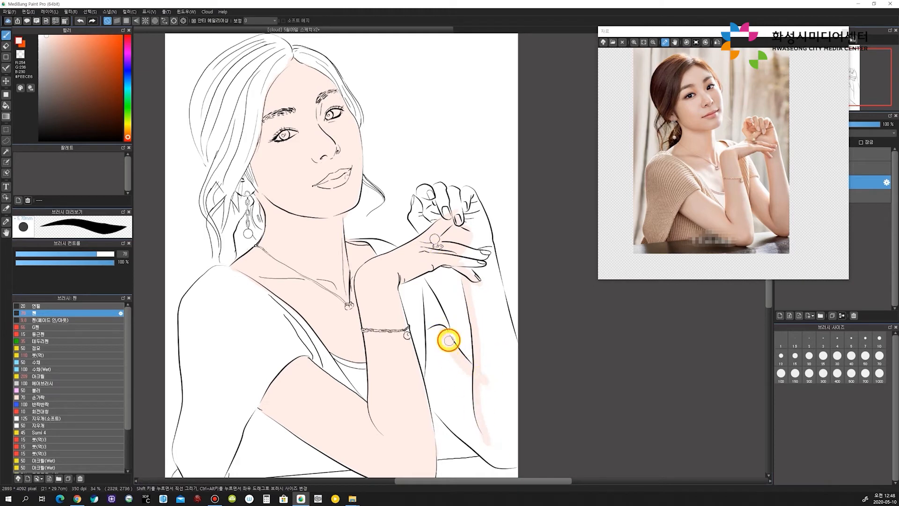
left_click_drag(428, 333, 427, 336)
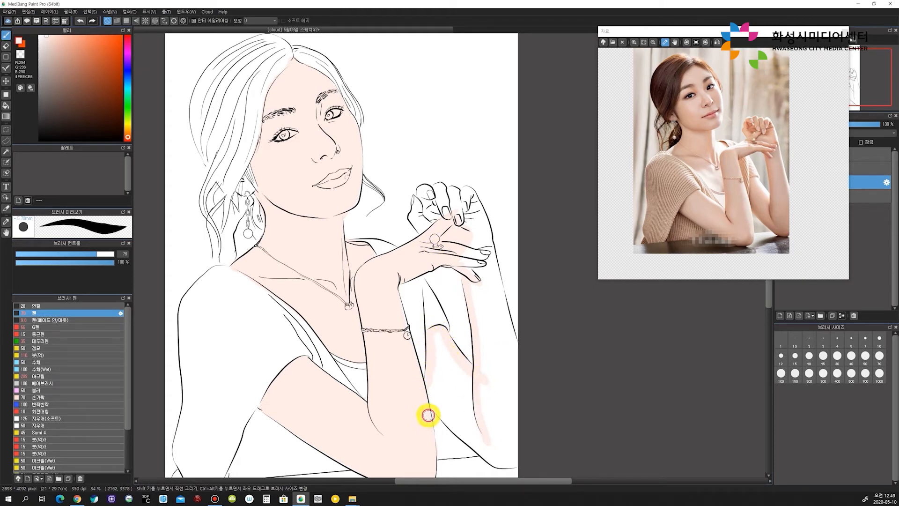
left_click(5, 105)
left_click(457, 388)
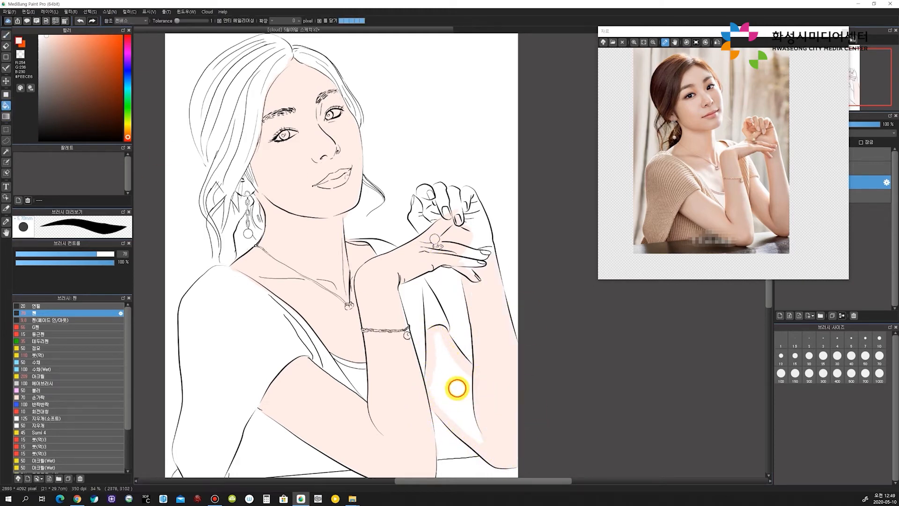
left_click(478, 237)
key("b")
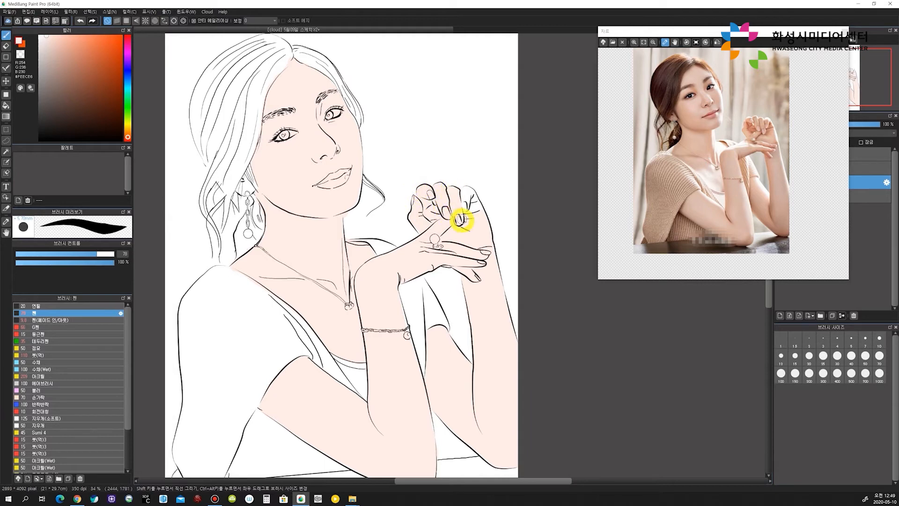
- Sample a muted brown from the reference photo, then move and shrink the reference window and recentre the photo in it
left_click(676, 61)
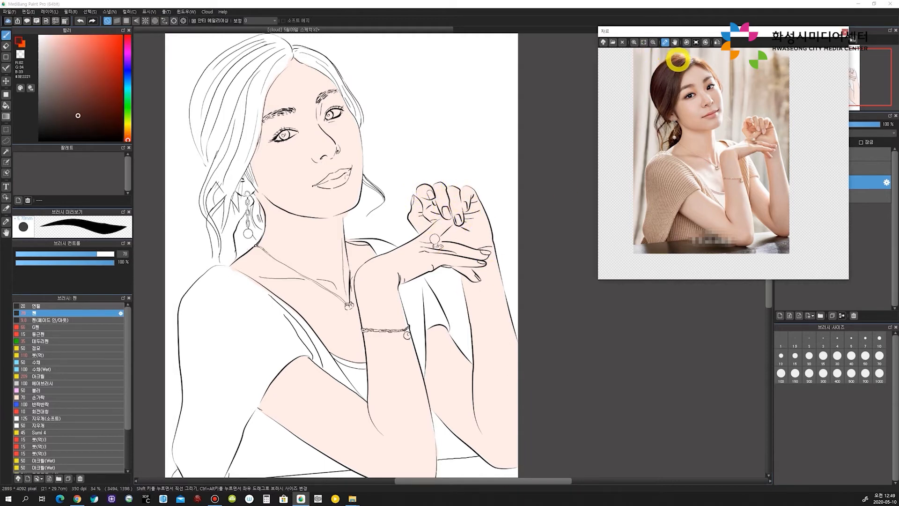
left_click(743, 147)
left_click_drag(702, 31, 618, 23)
left_click_drag(762, 272, 710, 249)
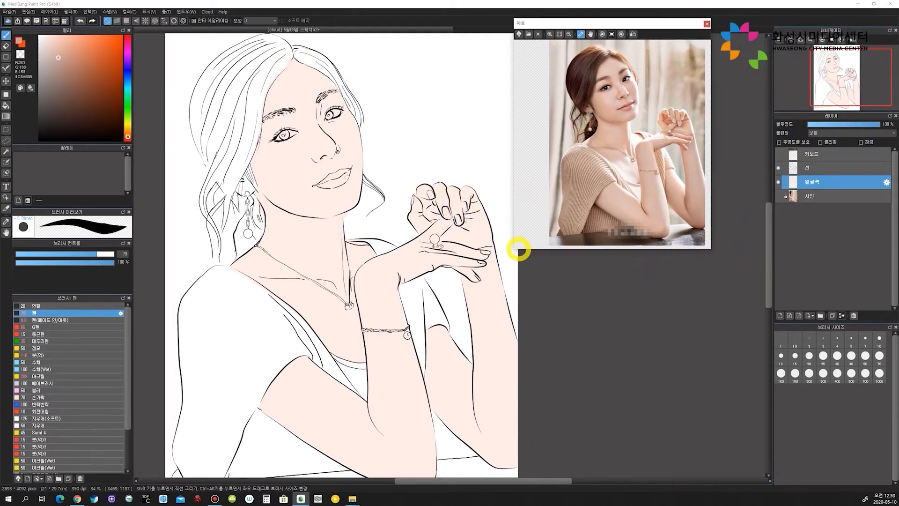
left_click_drag(513, 167, 532, 169)
key("space")
left_click_drag(638, 95, 659, 119)
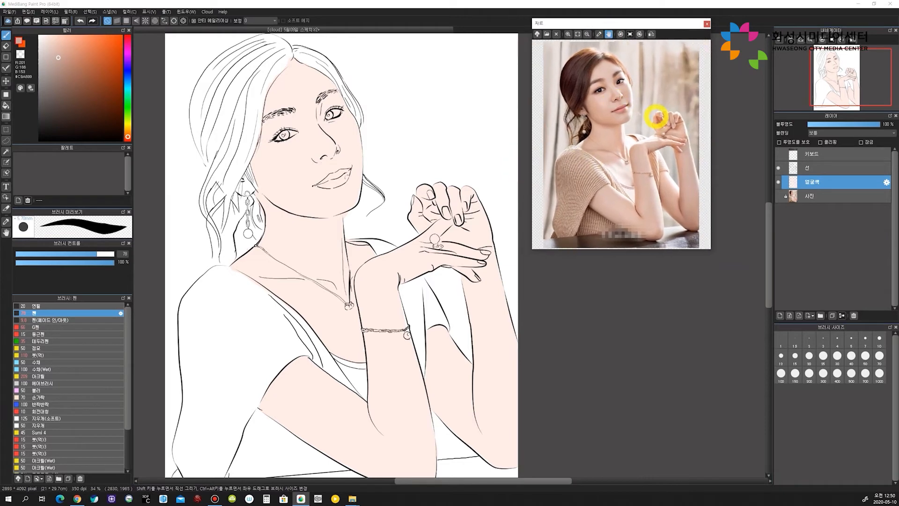
- Add a new layer above 얼굴색 and name it 머리카락색
left_click(780, 316)
double_click(823, 179)
type("멀기")
type("카락색")
key("Return")
- Paint the swept-back hair at the side of the head brown, adjusting the pen size to fit the locks
mouse_move(248, 82)
left_mouse_down()
mouse_move(241, 115)
mouse_move(253, 110)
mouse_move(289, 52)
mouse_move(265, 93)
left_mouse_up()
key("ctrl+z")
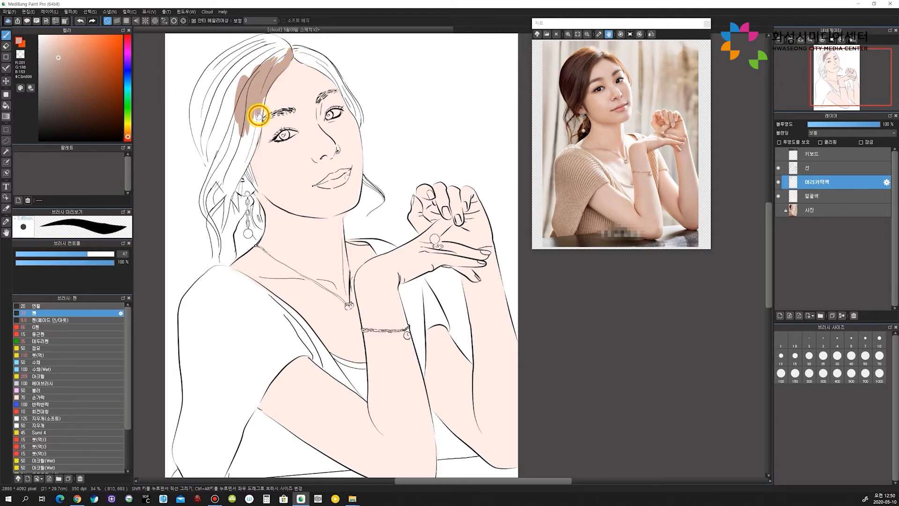
left_click_drag(258, 123, 226, 211)
left_click_drag(238, 80, 226, 159)
left_click_drag(225, 159, 237, 74, "ctrl+alt")
left_click_drag(237, 74, 231, 120)
mouse_move(210, 83)
left_mouse_down()
mouse_move(195, 94)
mouse_move(199, 149)
mouse_move(225, 183)
left_mouse_up()
mouse_move(203, 104)
left_mouse_down()
mouse_move(221, 173)
mouse_move(206, 176)
left_mouse_up()
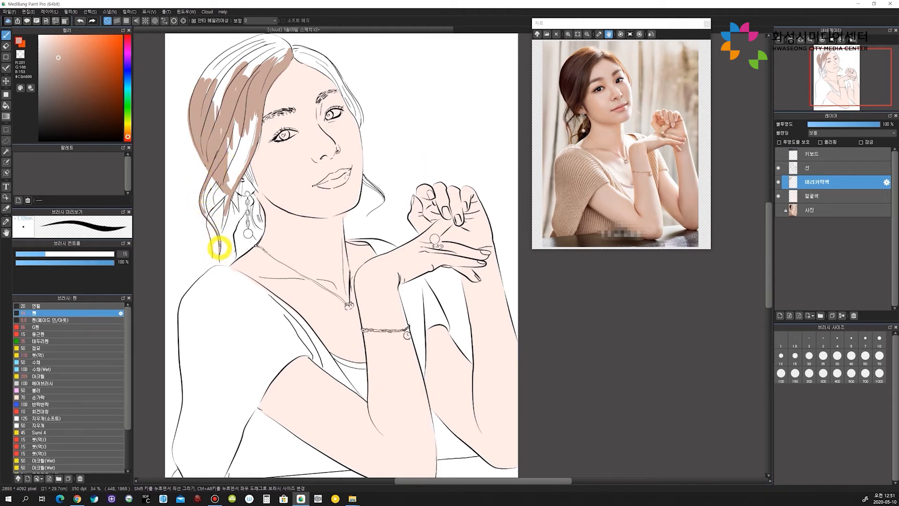
- Paint the lower locks, the remaining gaps at the crown and the hair across the parting brown
mouse_move(211, 181)
left_mouse_down("ctrl+alt")
mouse_move(231, 187)
mouse_move(228, 195)
mouse_move(238, 138)
left_mouse_up("ctrl+alt")
mouse_move(237, 138)
left_mouse_down()
mouse_move(231, 150)
mouse_move(248, 147)
left_mouse_up()
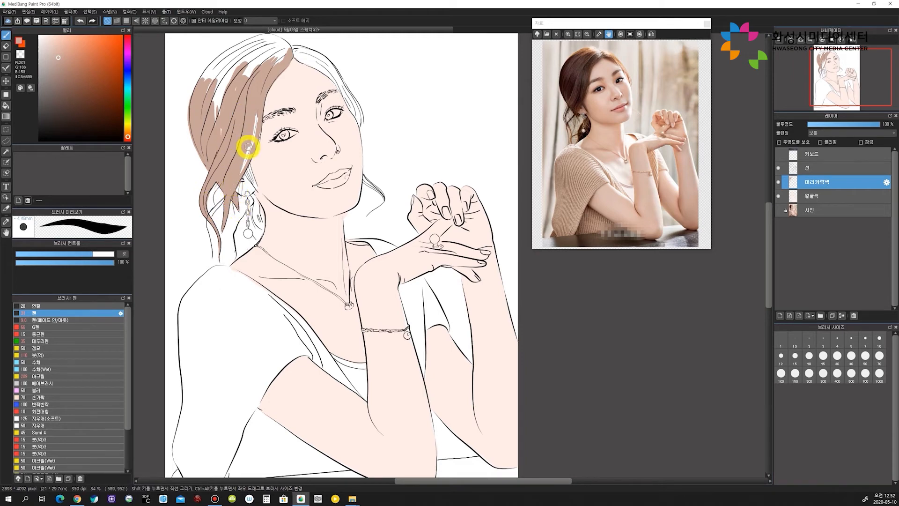
mouse_move(213, 96)
left_mouse_down()
mouse_move(259, 87)
mouse_move(255, 134)
left_mouse_up()
left_click_drag(284, 58, 242, 72, "ctrl+alt")
mouse_move(243, 73)
left_mouse_down()
mouse_move(269, 60)
mouse_move(209, 97)
mouse_move(252, 43)
mouse_move(361, 91)
mouse_move(313, 63)
left_mouse_up()
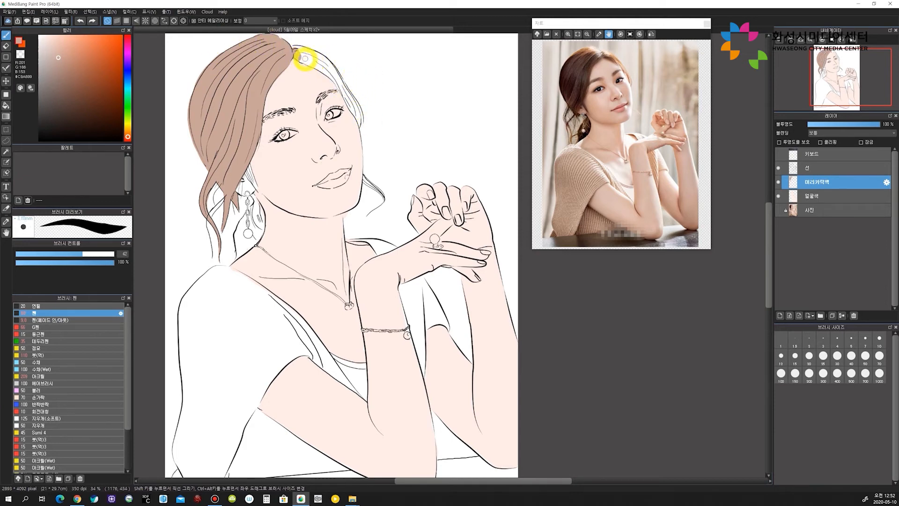
left_click_drag(356, 117, 313, 50)
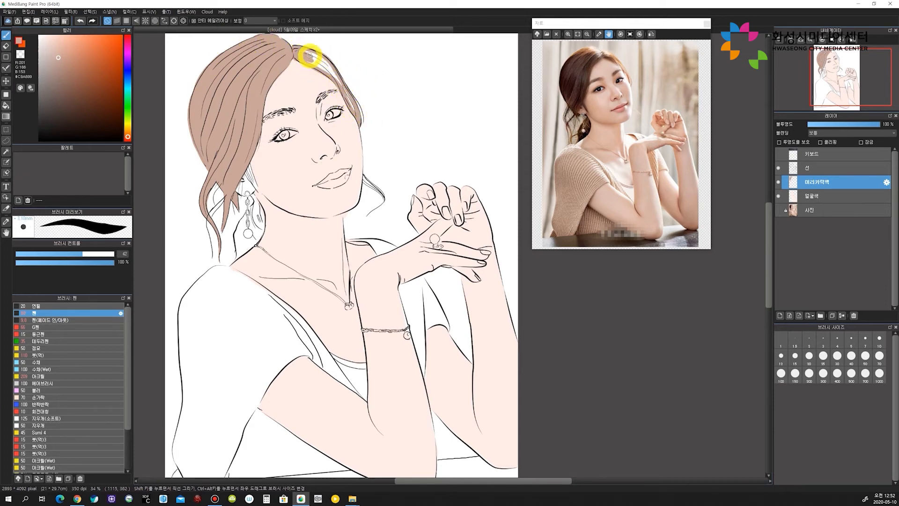
- Paint the loose strands beside the far cheek and the hair behind the earring with a smaller pen
left_click_drag(370, 192, 373, 201, "ctrl+alt")
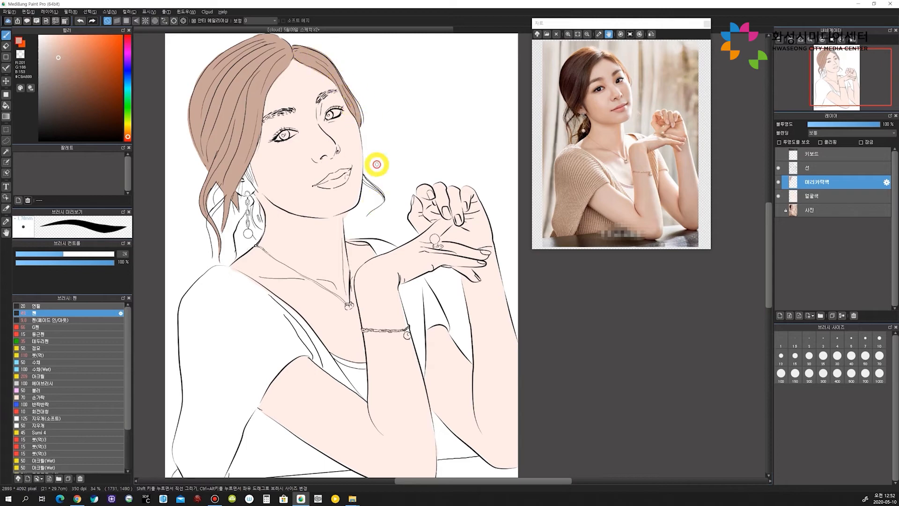
left_click_drag(361, 107, 367, 117, "ctrl+alt")
left_click_drag(365, 178, 367, 180, "ctrl+alt")
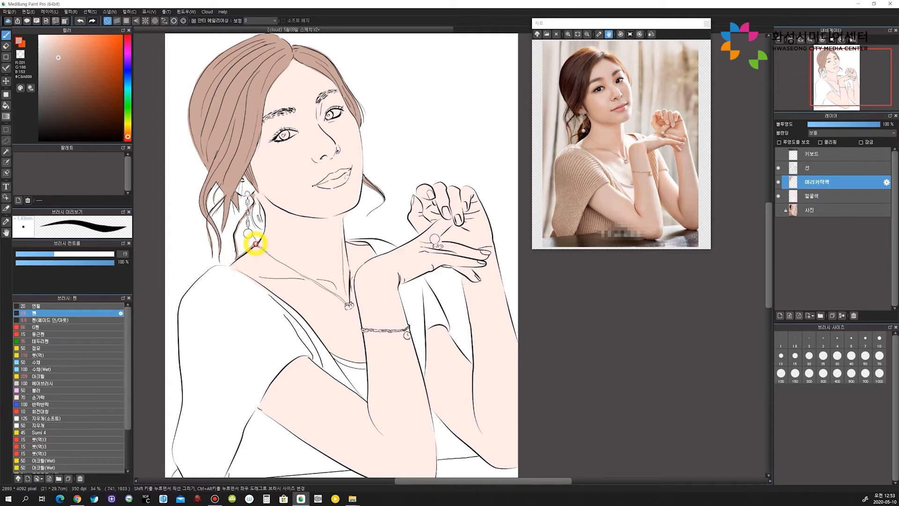
left_click_drag(255, 222, 254, 201, "ctrl+alt")
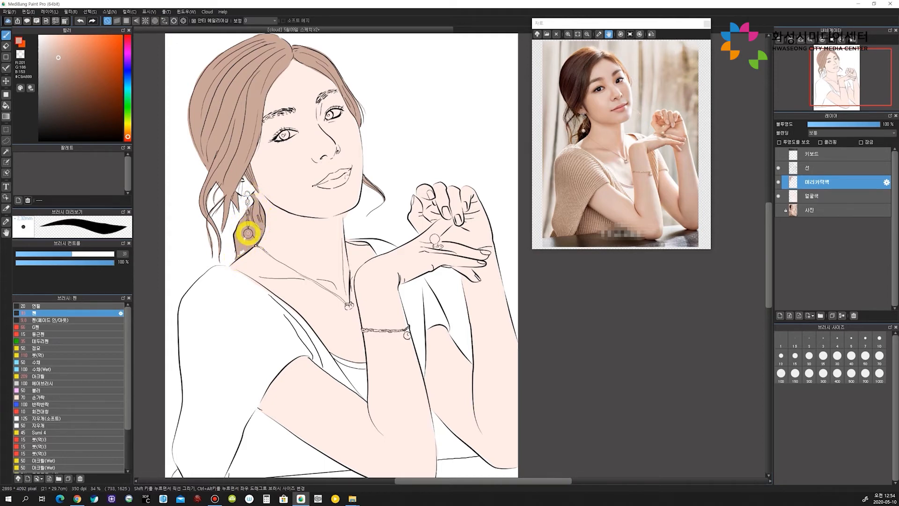
- Pick up the skin colour from the painted face and colour the ear area on the 얼굴색 layer
left_click(817, 195)
right_click(309, 180)
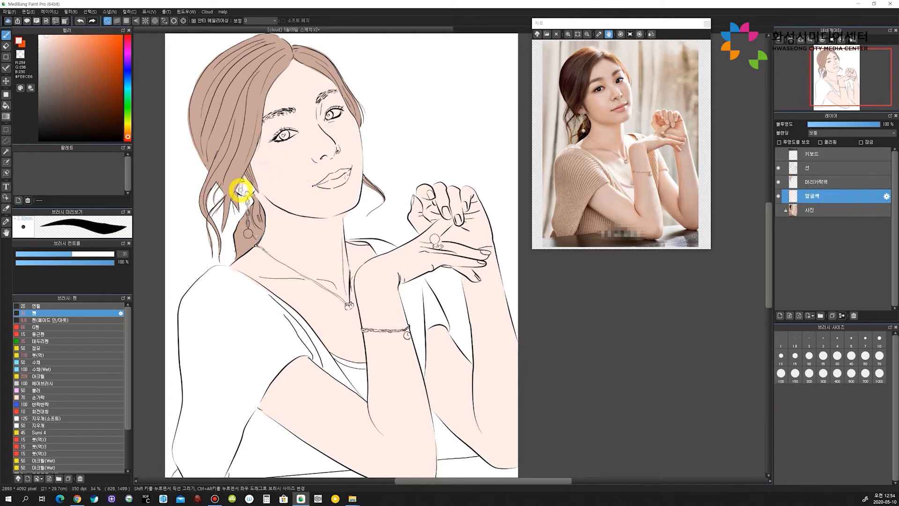
scroll(401, 296, "down", 2)
- Sample a colour from the reference photo and add a new layer named 옷색 above 얼굴색
left_click(599, 34)
left_click(581, 134)
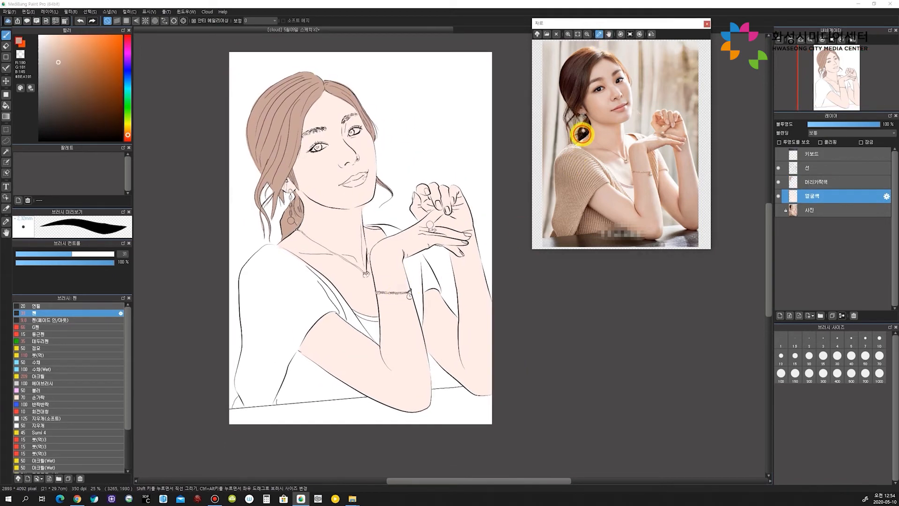
left_click(780, 315)
double_click(817, 192)
type("옷색")
key("Return")
- Try the sampled colour and a lightened sweater tone from the reference photo on the near sleeve
left_click_drag(288, 273, 300, 274, "ctrl+alt")
left_click_drag(281, 280, 276, 347)
left_click_drag(295, 288, 281, 335)
left_click(585, 162)
left_click_drag(69, 45, 48, 36)
left_click_drag(279, 292, 274, 335)
left_click_drag(295, 286, 285, 321)
- Resample the sweater colour and test lighter variants up to #F0D7C7 on the near sleeve
left_click(572, 168)
mouse_move(278, 280)
left_mouse_down()
mouse_move(265, 335)
mouse_move(287, 274)
mouse_move(275, 336)
left_mouse_up()
left_click(61, 47)
left_click_drag(306, 279, 283, 363)
left_click(59, 41)
left_click(52, 41)
left_click_drag(283, 363, 274, 324)
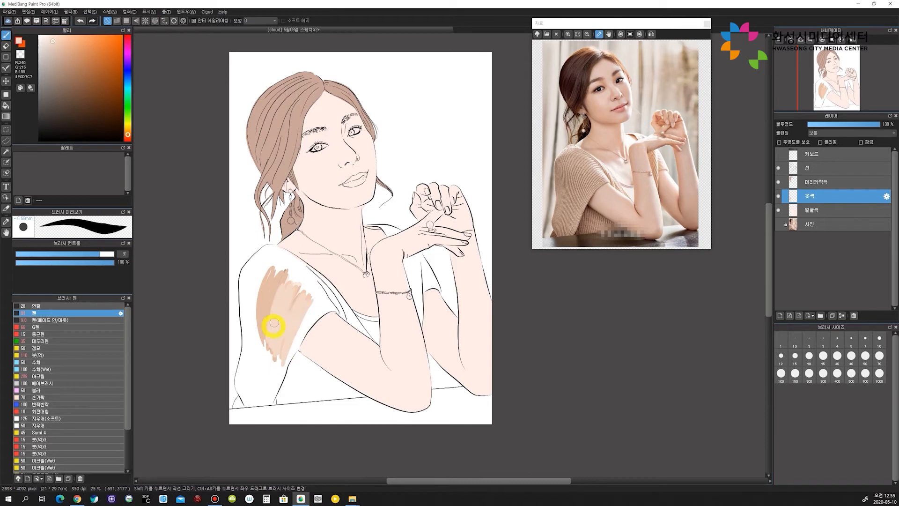
- Enlarge the pen, cover the near sleeve with #F0D7C7 and try the lighter #F5DDCE over it
key("bracketright")
key("bracketright")
key("bracketright")
key("bracketright")
left_click_drag(274, 274, 260, 314)
left_click_drag(289, 353, 314, 292)
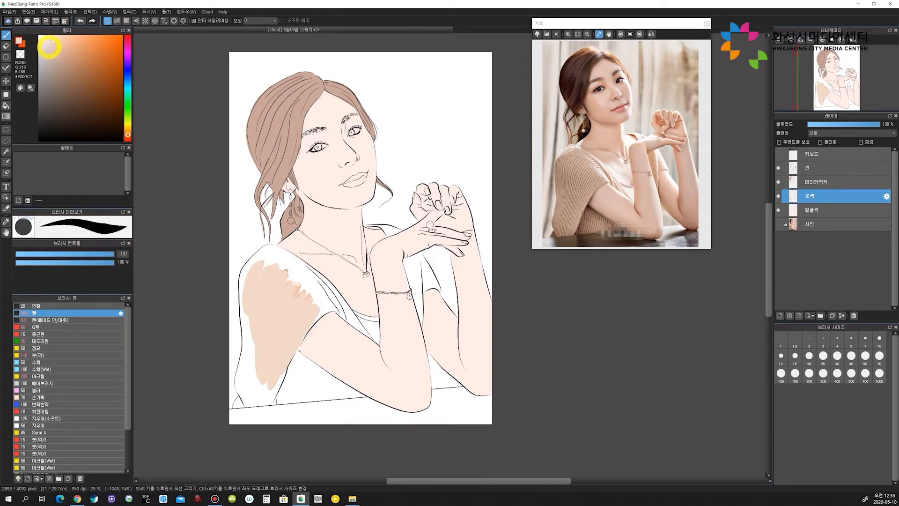
left_click_drag(50, 48, 51, 39)
left_click_drag(295, 328, 277, 291)
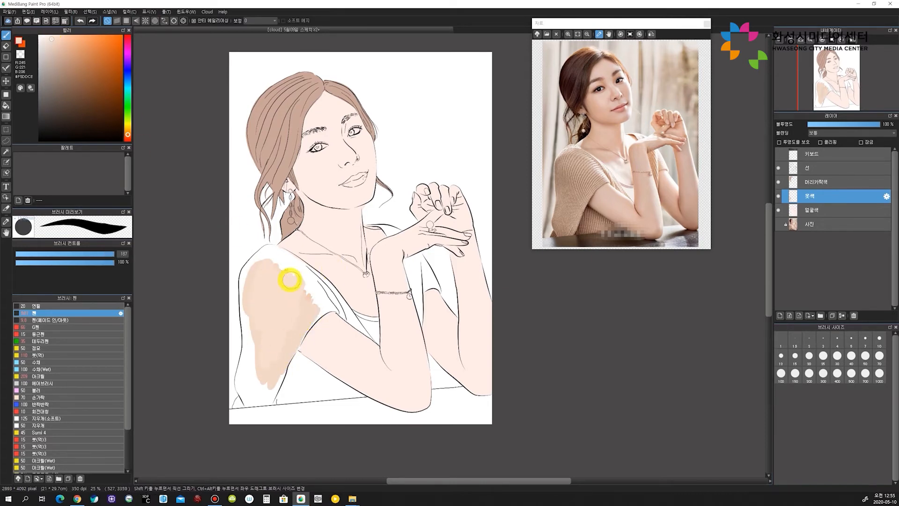
- Set the colour to #E6C4AE, repaint the near sleeve, bucket-fill the rest of the sweater and brush its lower corner
left_click(59, 45)
mouse_move(293, 300)
left_mouse_down()
mouse_move(277, 367)
mouse_move(338, 288)
mouse_move(262, 341)
mouse_move(264, 353)
mouse_move(258, 282)
mouse_move(239, 383)
mouse_move(246, 402)
mouse_move(255, 404)
mouse_move(277, 368)
mouse_move(273, 389)
mouse_move(255, 353)
mouse_move(269, 290)
mouse_move(248, 296)
mouse_move(272, 248)
left_mouse_up()
left_click(7, 106)
left_click(324, 308)
left_click(335, 299)
left_click(313, 280)
left_click(245, 275)
left_click(309, 373)
left_click(400, 245)
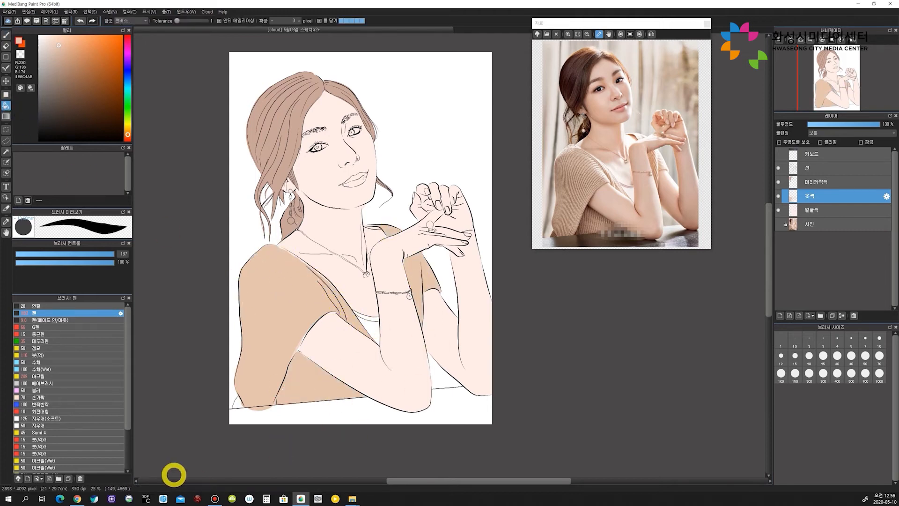
key("b")
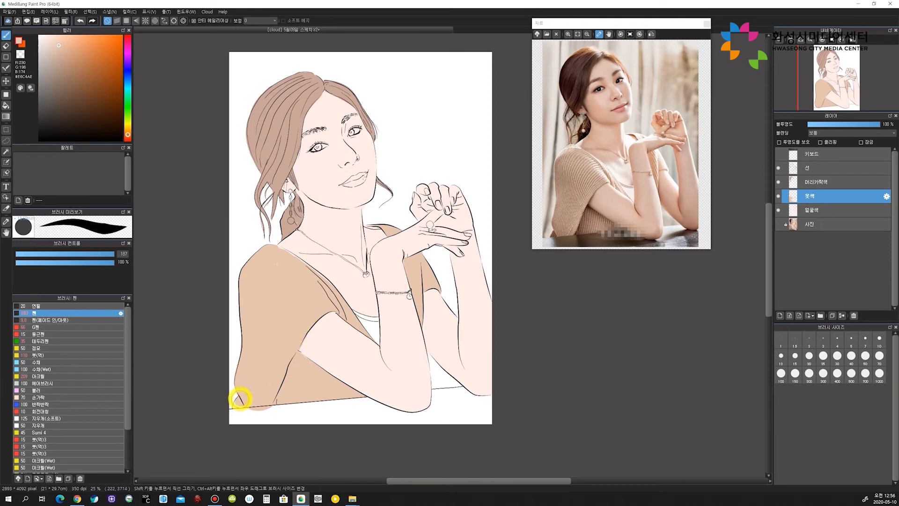
- Sample the table colour from the reference photo and add a new layer named 테이블색
key("alt")
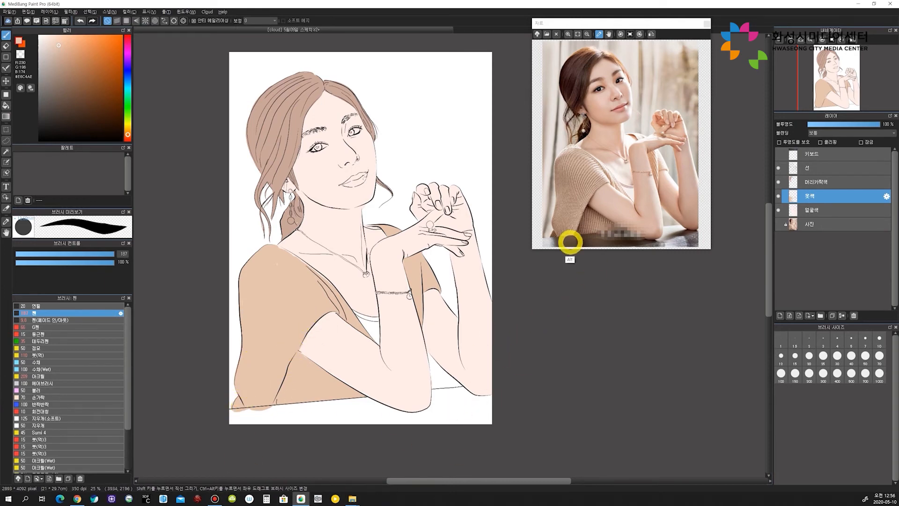
left_click(550, 242, "alt")
left_click(780, 315)
double_click(811, 193)
type("테이블색")
key("Return")
- Brush the table beside the elbow in a lightened grey and place the 테이블색 layer below 얼굴색
mouse_move(454, 403)
left_mouse_down()
mouse_move(433, 421)
mouse_move(478, 420)
mouse_move(468, 419)
mouse_move(477, 416)
mouse_move(457, 397)
mouse_move(505, 403)
left_mouse_up()
left_click(45, 50)
left_click(40, 70)
left_click_drag(818, 199, 818, 227)
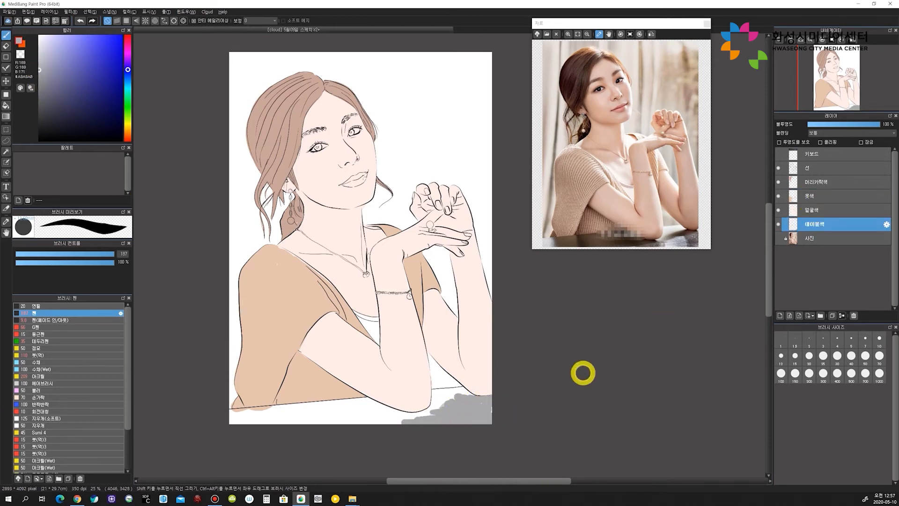
- Brush the table's lower strip, darken the colour to #7C7C7D and bucket-fill the whole table area with it
left_click_drag(434, 409, 231, 412)
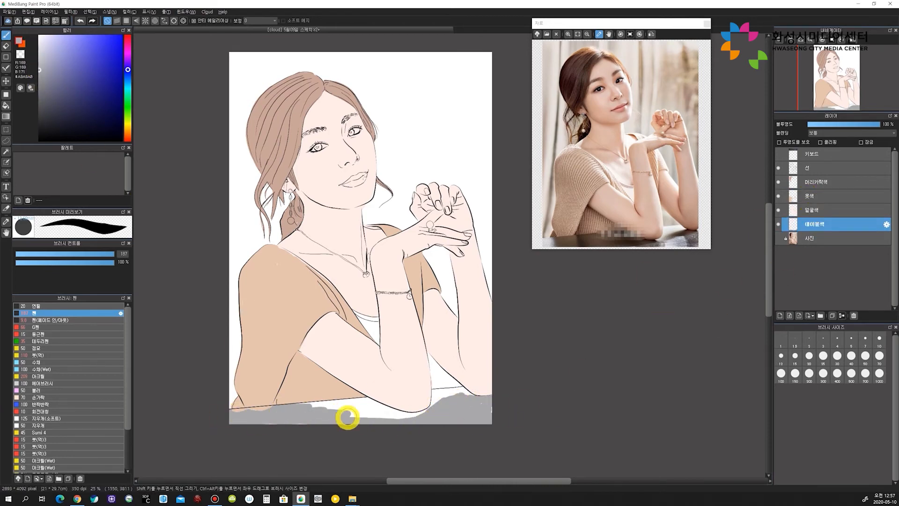
left_click(39, 89)
mouse_move(360, 421)
left_mouse_down()
mouse_move(308, 423)
mouse_move(350, 405)
mouse_move(266, 414)
mouse_move(354, 402)
left_mouse_up()
left_click(7, 106)
left_click(368, 408)
left_click(451, 405)
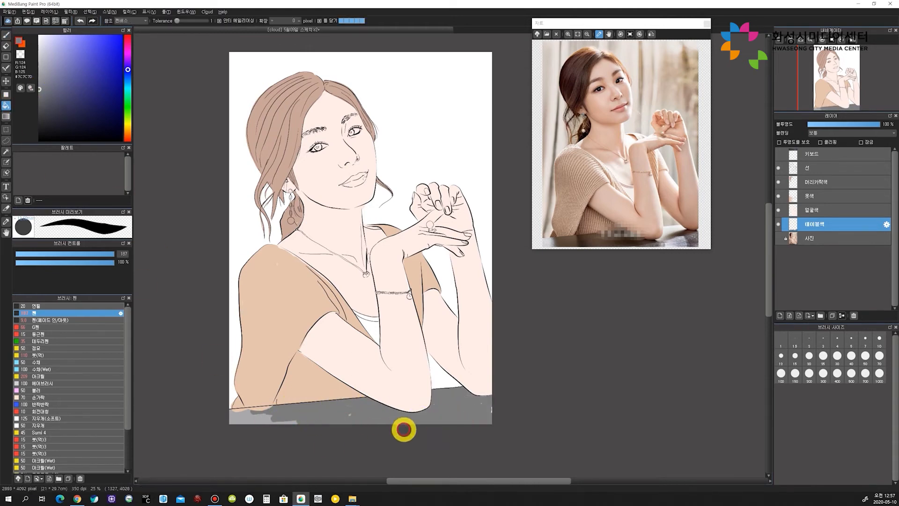
left_click(295, 419)
key("b")
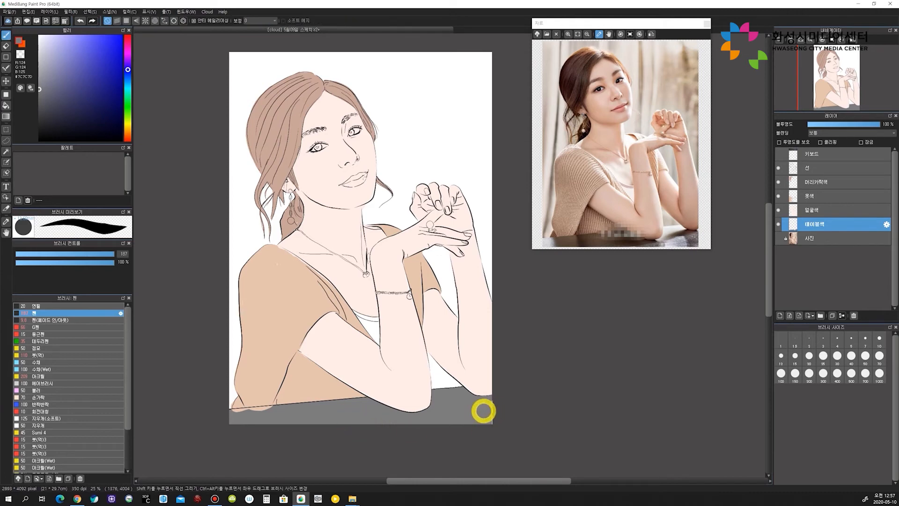
- Erase the sweater colour that spills below the table edge on the 옷색 layer, then reselect the 테이블색 layer
left_click(778, 225)
left_click(779, 224)
scroll(271, 417, "up", 3)
left_click_drag(328, 409, 355, 409)
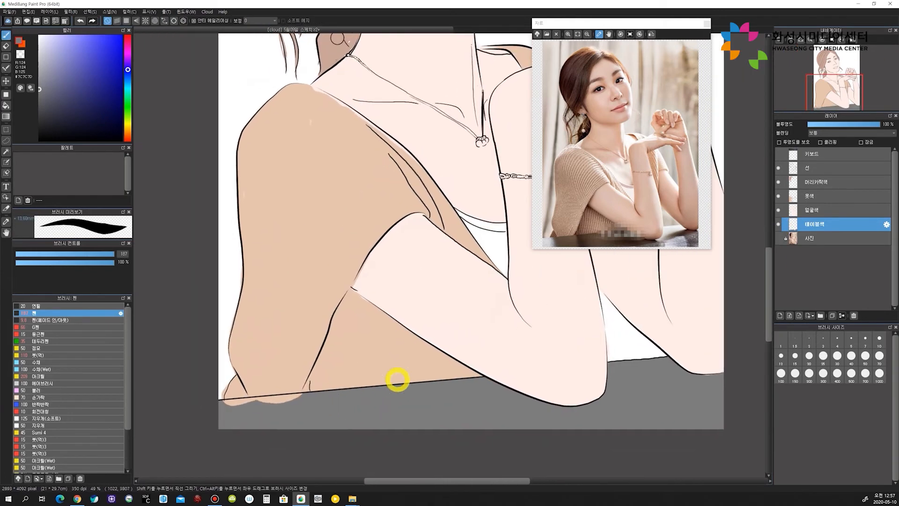
left_click(813, 197)
key("e")
mouse_move(280, 408)
left_mouse_down()
mouse_move(299, 400)
mouse_move(261, 412)
mouse_move(234, 404)
mouse_move(288, 399)
left_mouse_up()
left_click(817, 224)
key("b")
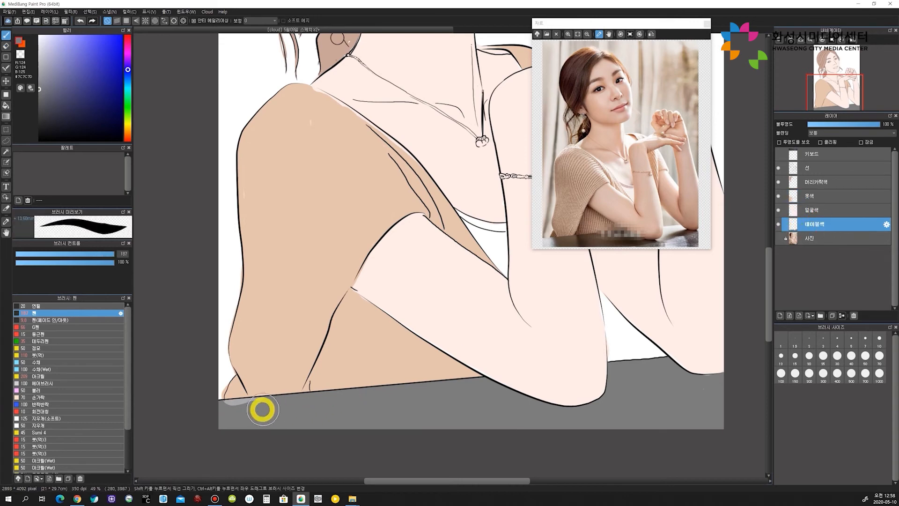
- Add a new layer named 뒷배경 and sample two background tones from the reference photo as foreground and background colours
scroll(349, 362, "down", 1)
scroll(347, 365, "down", 2)
left_click(780, 316)
double_click(810, 224)
type("뒷배경")
key("Return")
left_click(639, 54)
key("x")
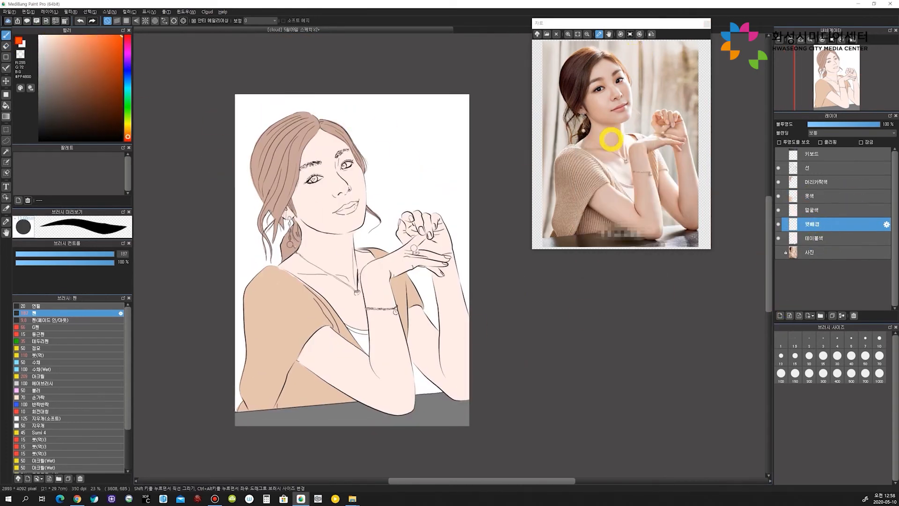
left_click(646, 64)
- Fill the 뒷배경 layer with the Gradient tool, trying several diagonal directions between the two sampled tones
left_click(6, 116)
left_click_drag(234, 256, 156, 388)
left_click_drag(248, 124, 445, 197)
left_click_drag(237, 247, 453, 185)
left_click_drag(247, 253, 409, 190)
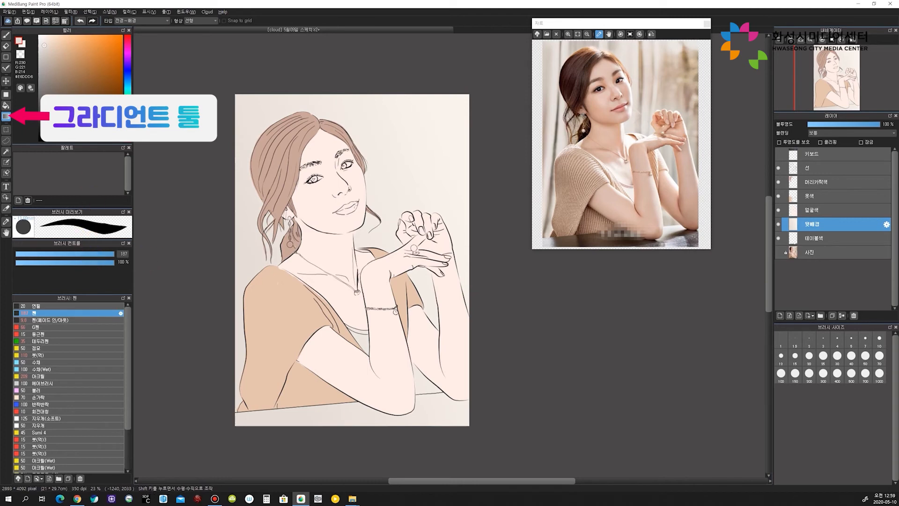
- Lighten one gradient colour to near white and redraw the background gradient diagonally from the canvas's upper-right area
left_click(20, 43)
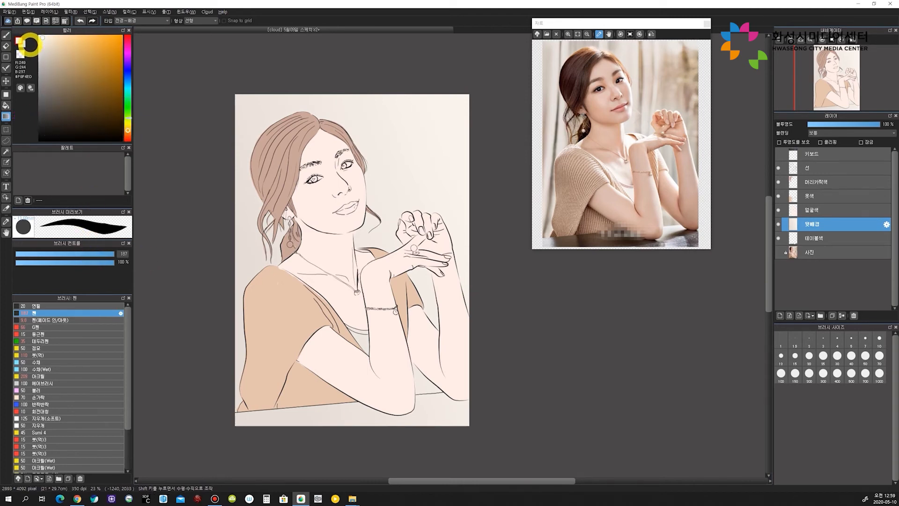
left_click(40, 36)
left_click_drag(432, 136, 323, 220)
left_click_drag(431, 117, 281, 206)
left_click_drag(424, 110, 151, 331)
left_click_drag(436, 135, 309, 208)
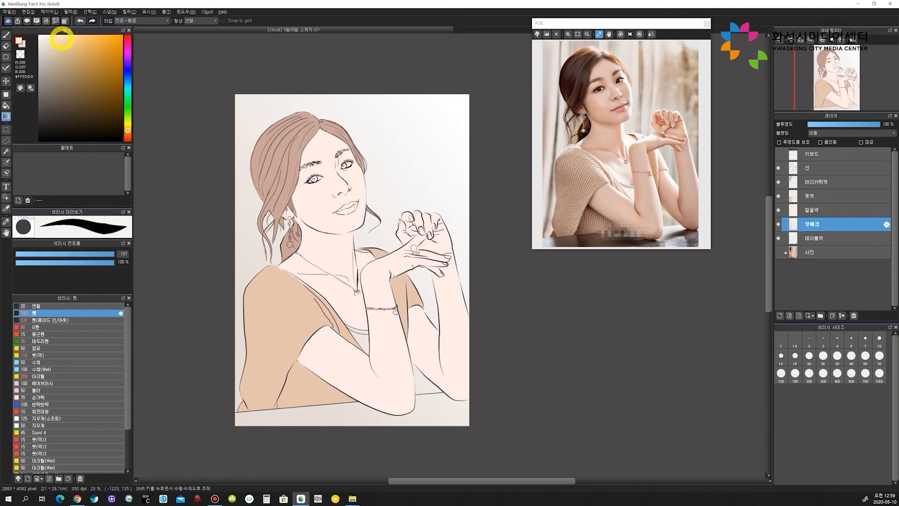
- Redraw the background gradient with #FFEDD0, ending on a diagonal toward the upper right, and move the 테이블색 layer above 뒷배경
left_click_drag(427, 144, 328, 263)
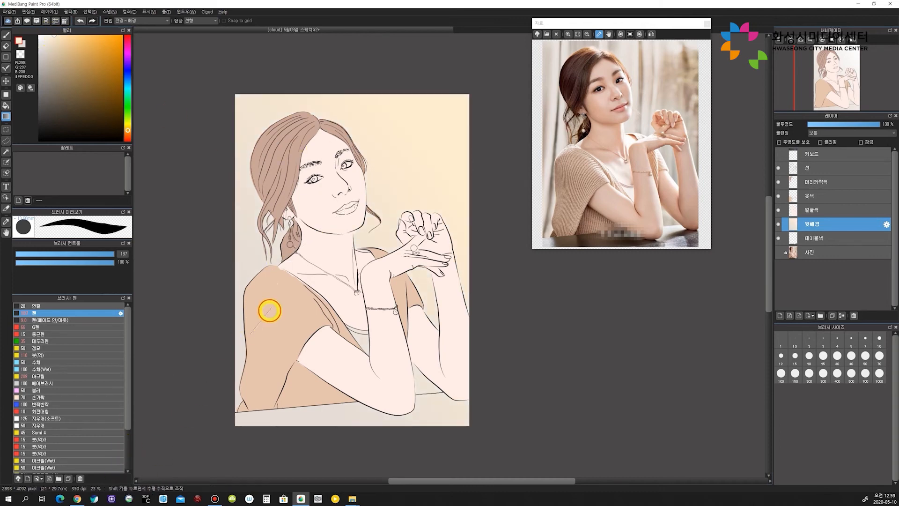
left_click_drag(270, 310, 530, 72)
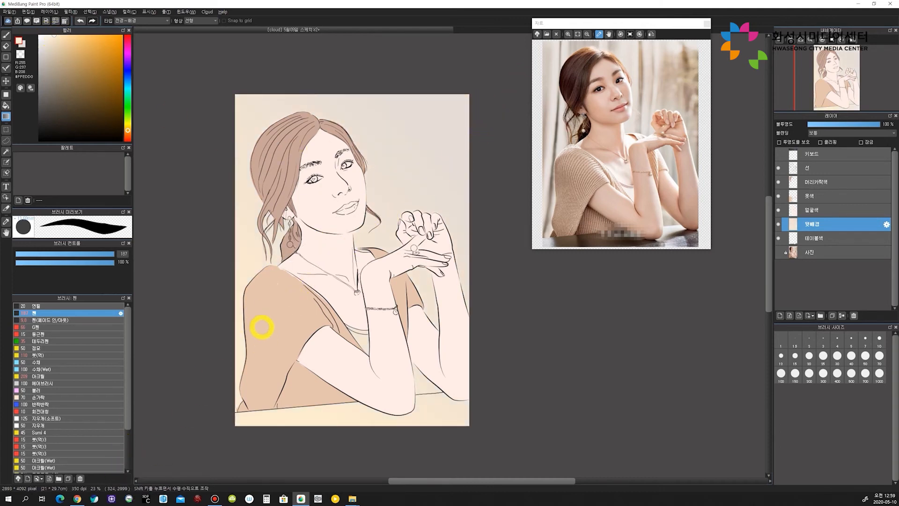
left_click_drag(260, 208, 562, 192)
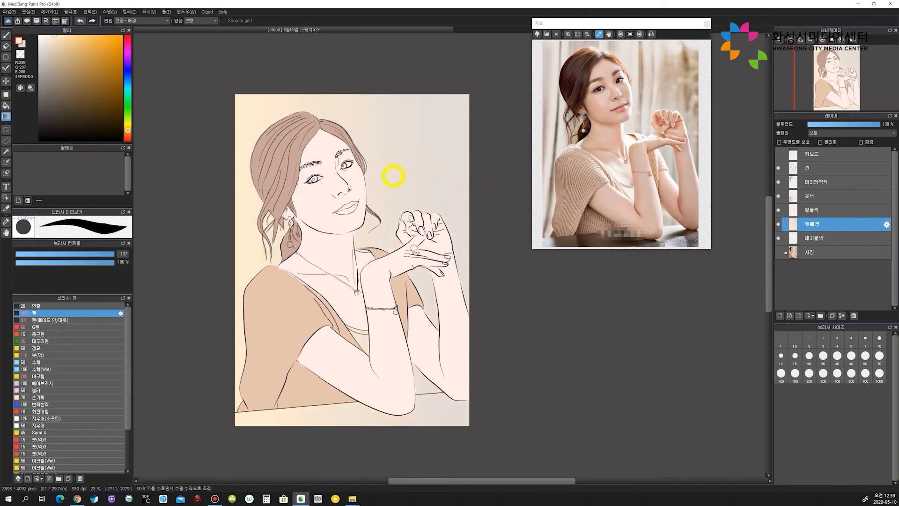
left_click_drag(298, 222, 538, 115)
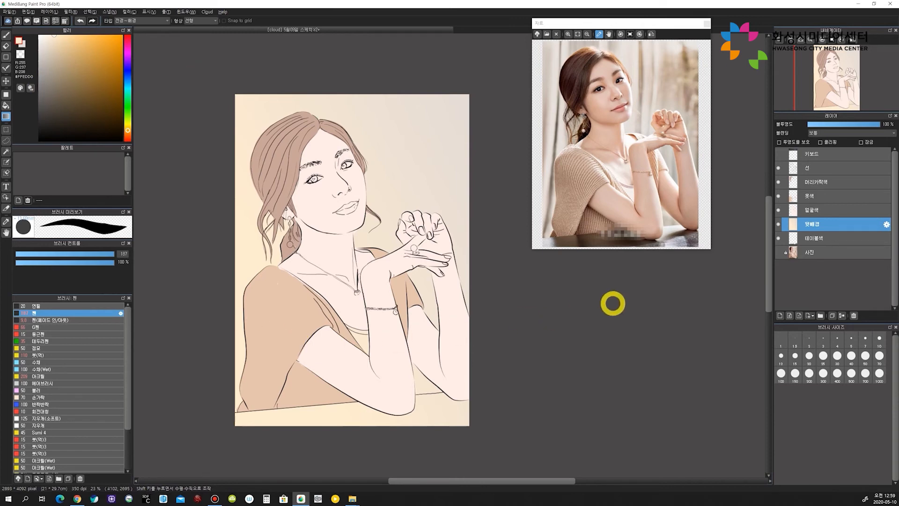
left_click(791, 239)
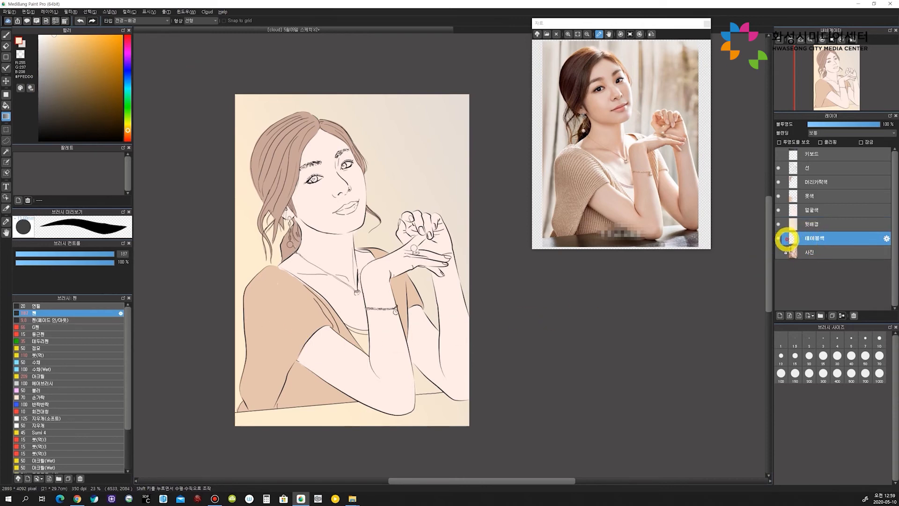
left_click_drag(814, 238, 813, 222)
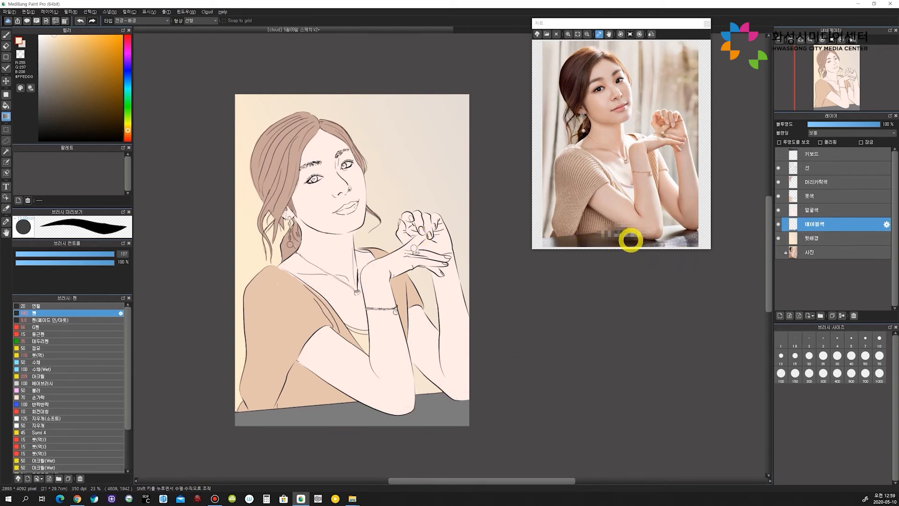
- Examine what each layer contributes by hiding and showing 선, 머리카락색, 옷색, 얼굴색, 테이블색 and 뒷배경 one after another
left_click(831, 184)
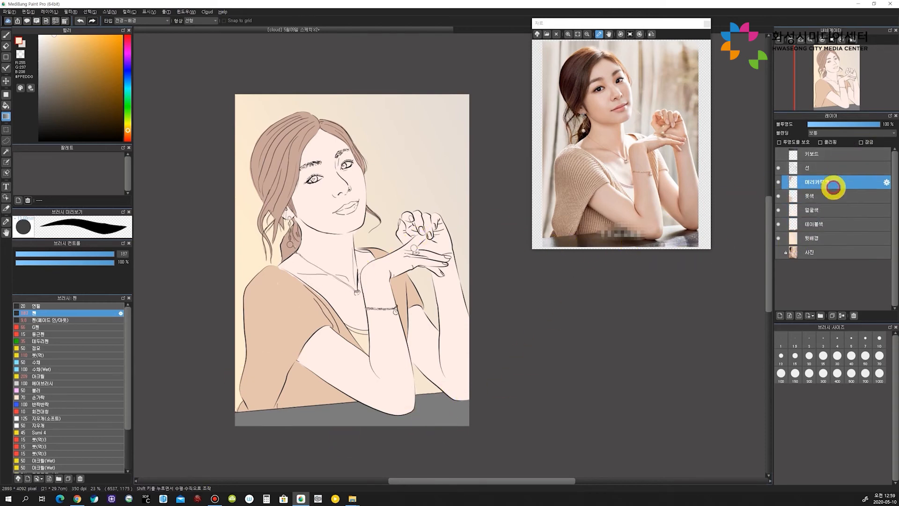
left_click(795, 170)
left_click(779, 168)
left_click(778, 168)
left_click(779, 168)
left_click(778, 168)
left_click(778, 181)
left_click(779, 182)
left_click(778, 196)
left_click(778, 196)
left_click(778, 210)
left_click(778, 209)
left_click(779, 224)
left_click(778, 224)
left_click(779, 238)
left_click(778, 238)
- Add a layer named 눈색 above 옷색 and paint both irises black with a small pen, leaving the catchlights open
scroll(340, 375, "up", 1)
scroll(382, 287, "up", 3)
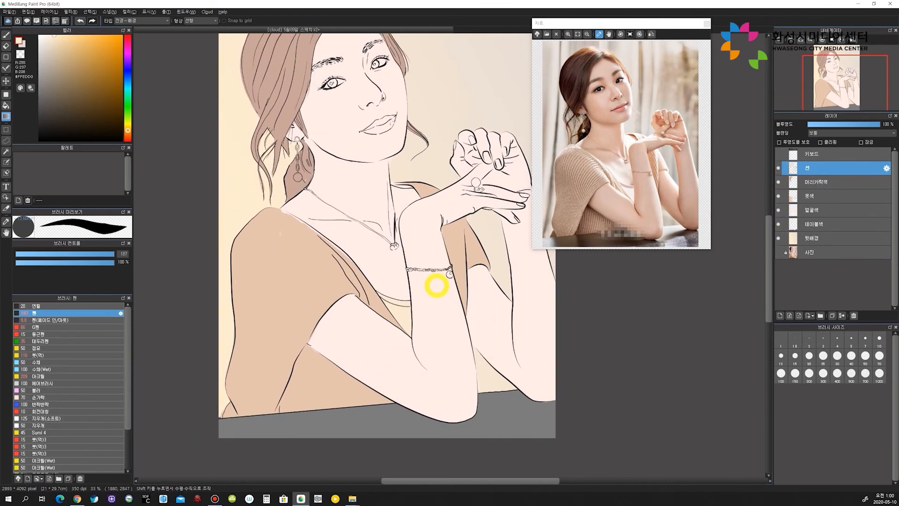
left_click(823, 202)
right_click(297, 277)
key("b")
left_click_drag(283, 268, 290, 269, "ctrl+alt")
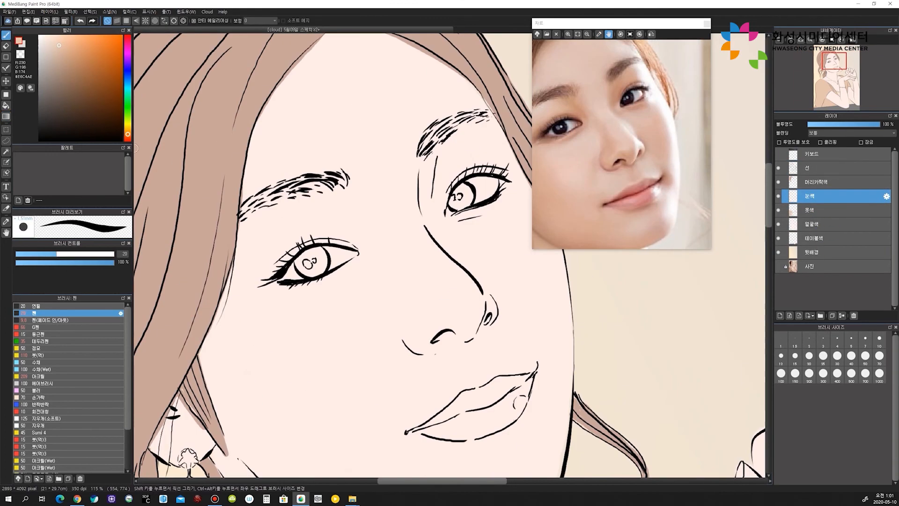
mouse_move(328, 245)
left_mouse_down()
mouse_move(321, 270)
mouse_move(300, 256)
mouse_move(312, 254)
left_mouse_up()
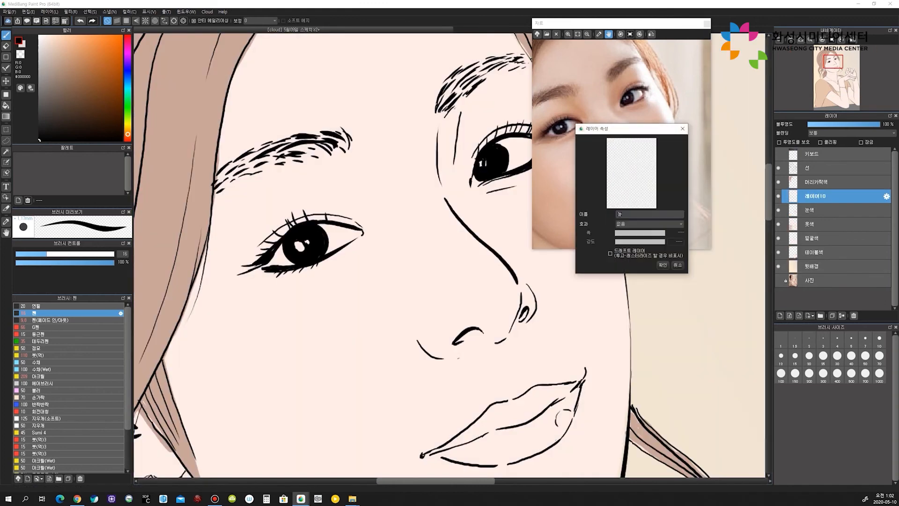
- Name the new layer 눈흰자, place it below 눈색 and paint the whites of both eyes in pure white
key("Return")
left_click(39, 36)
left_click_drag(833, 196, 833, 210)
left_click_drag(332, 249, 348, 241)
left_click_drag(289, 251, 274, 261)
scroll(482, 168, "up", 1)
left_click_drag(481, 168, 331, 210)
left_click_drag(351, 174, 356, 177)
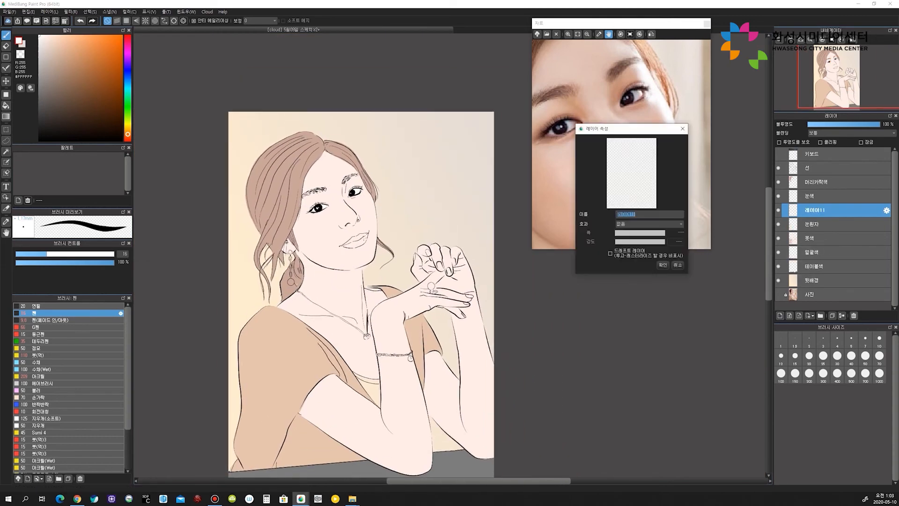
- Name the new layer 입술색 and paint the lips with the pink sampled from the reference photo
key("Return")
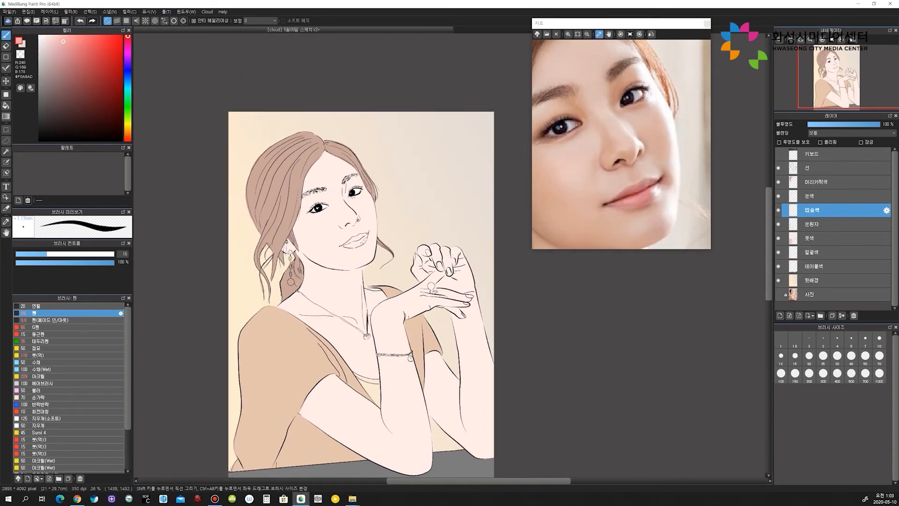
scroll(355, 238, "up", 2)
key("]")
mouse_move(347, 238)
left_mouse_down()
mouse_move(357, 232)
mouse_move(344, 244)
left_mouse_up()
key("[")
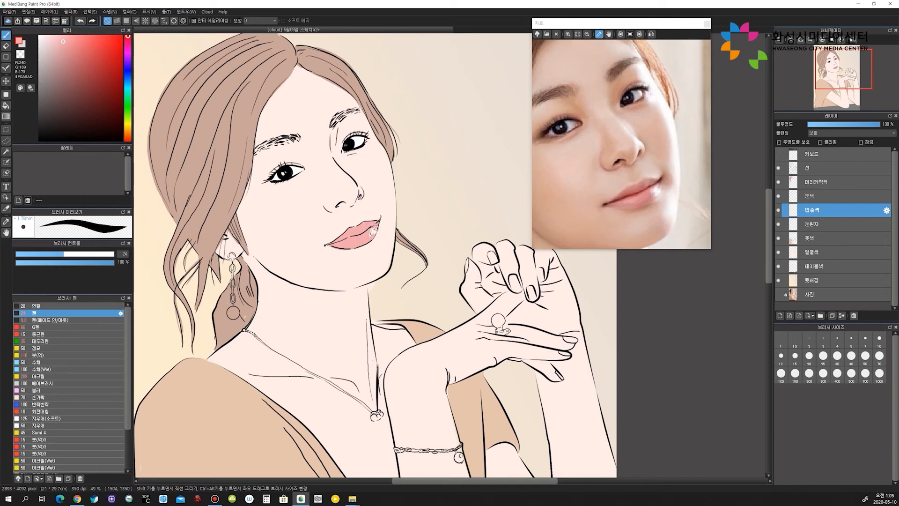
scroll(370, 212, "down", 2)
scroll(310, 206, "up", 2)
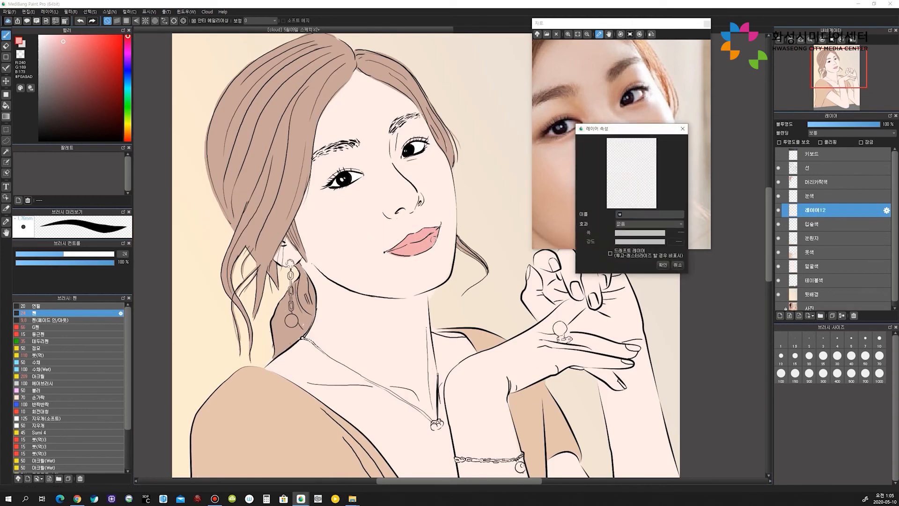
- Name the new layer 밝음 and paint white highlights on the lips and along the far side of the face
key("Return")
left_click(433, 239)
mouse_move(429, 149)
left_mouse_down()
mouse_move(446, 162)
mouse_move(450, 217)
left_mouse_up()
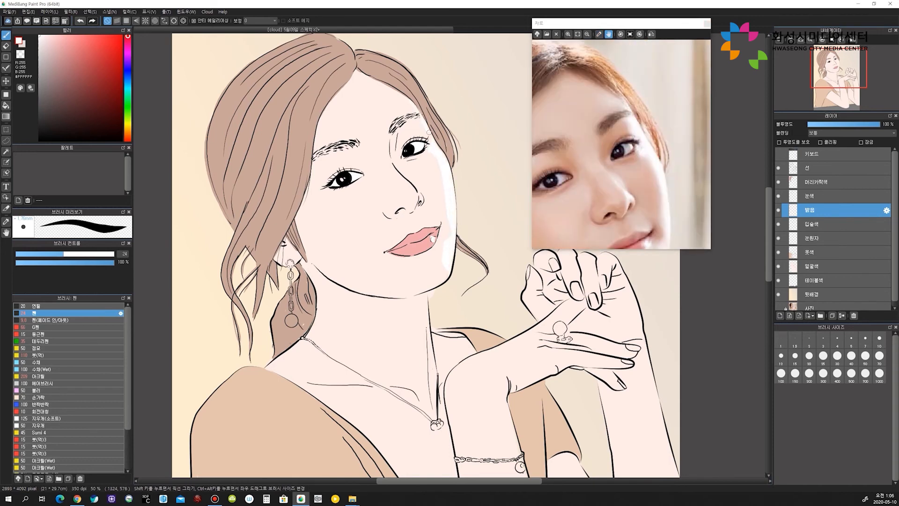
scroll(398, 243, "down", 2)
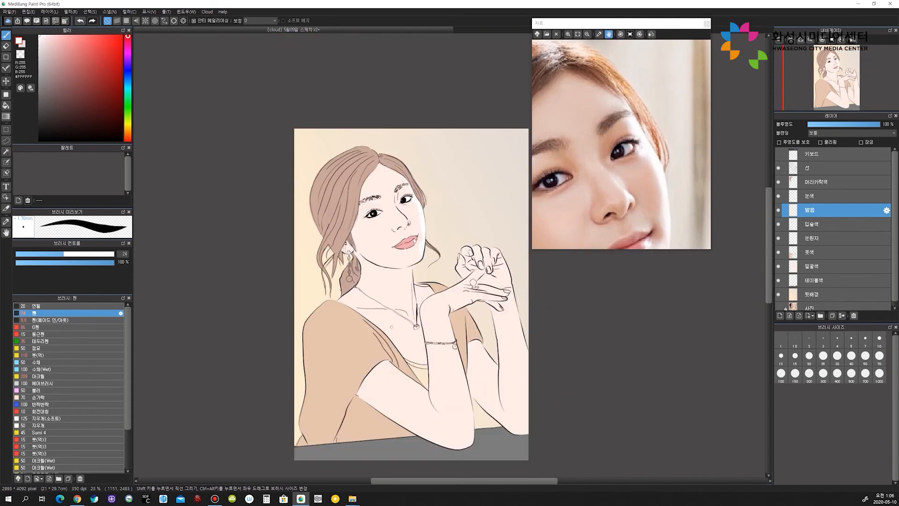
- Move the 밝음 layer above 눈색 and paint white highlights on the neck, hands, arms and sweater folds
left_click_drag(820, 210, 820, 191)
scroll(372, 212, "up", 3)
scroll(370, 206, "down", 2)
left_click_drag(423, 369, 395, 307)
left_click(578, 35)
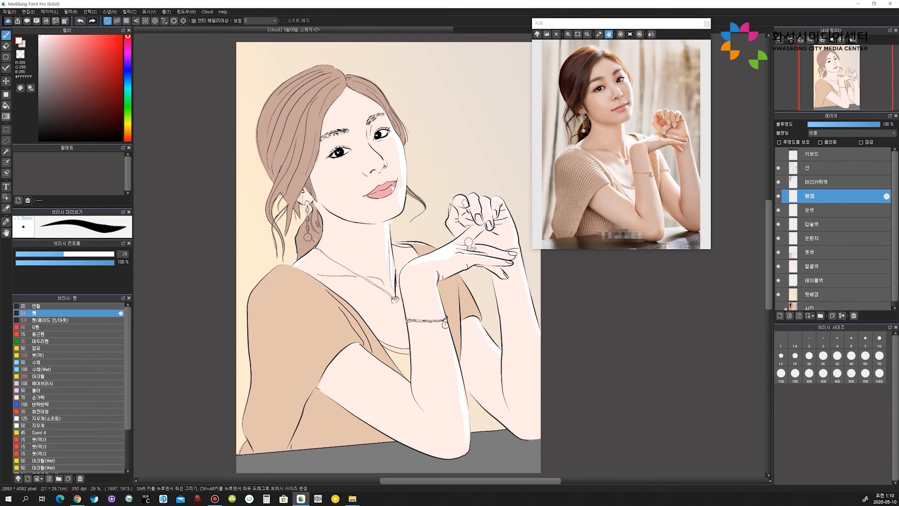
left_click_drag(269, 280, 250, 299)
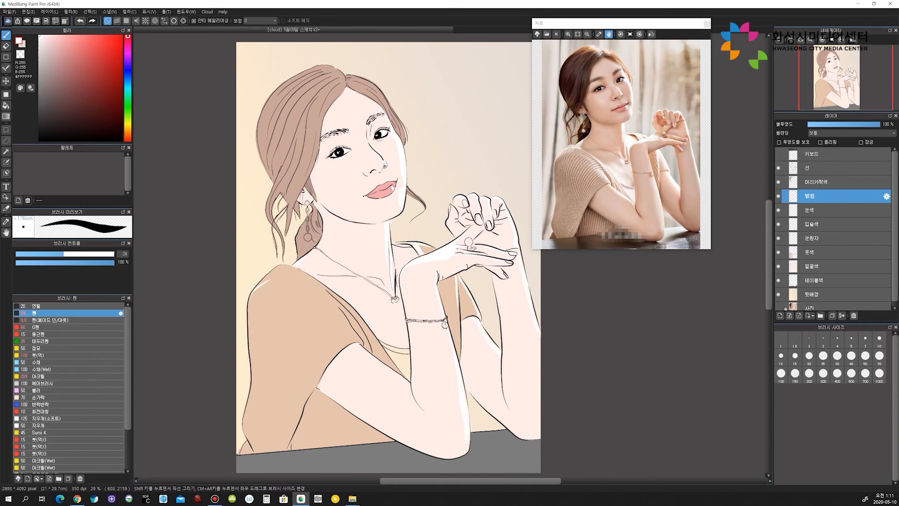
left_click_drag(315, 289, 401, 373)
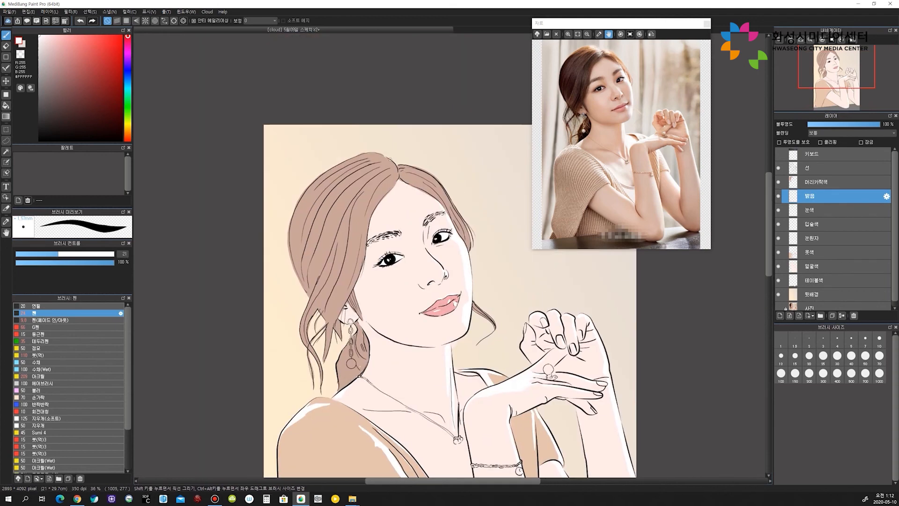
- Move the 밝음 layer above 머리카락색 and paint white highlights on the crown of the hair
left_click_drag(824, 196, 824, 182)
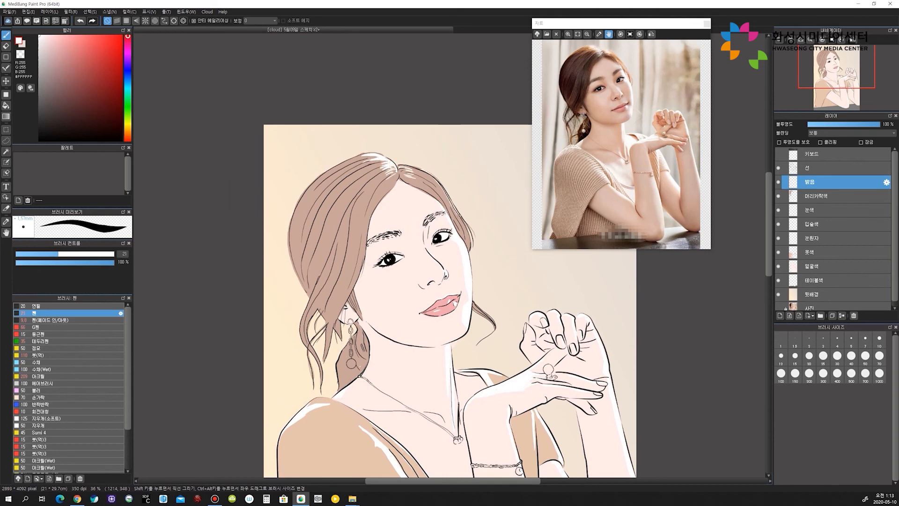
scroll(340, 182, "down", 3)
scroll(342, 118, "up", 2)
- Try soft white highlights with an enlarged airbrush (에어브러시) and undo the strokes
left_click(43, 383)
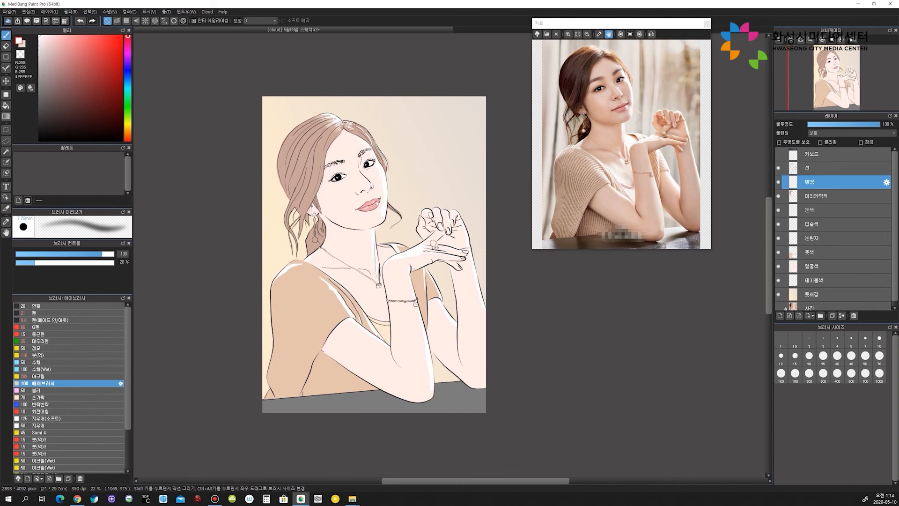
left_click_drag(342, 185, 379, 185, "ctrl+alt")
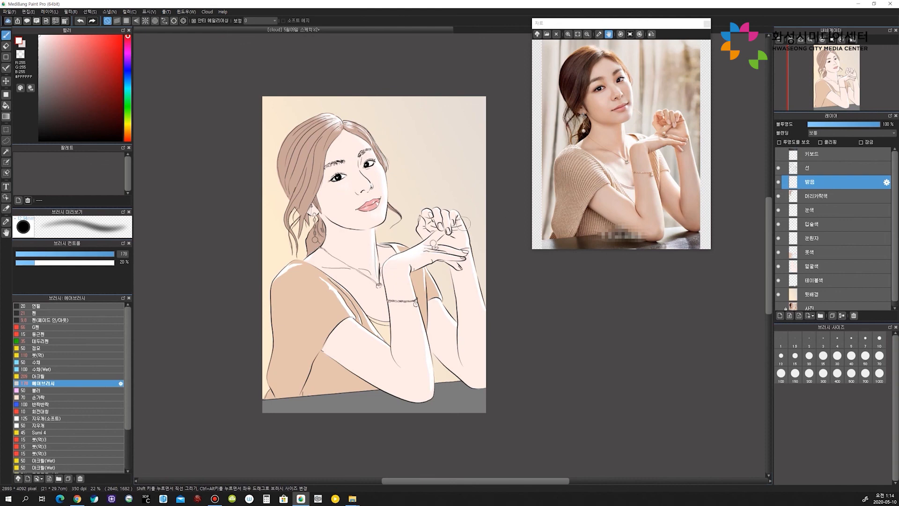
key("ctrl+z")
key("ctrl+z")
key("ctrl+z")
key("ctrl+z")
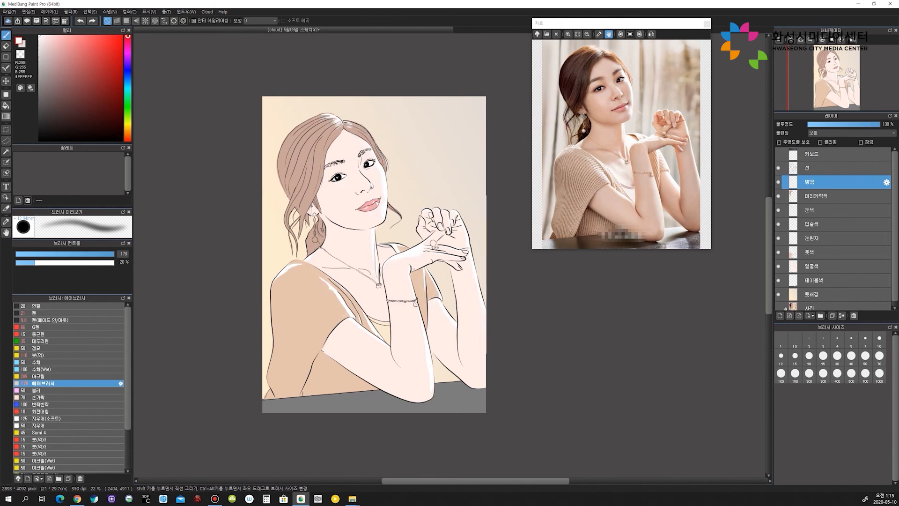
- Shrink the airbrush, add soft white highlights on the far side of the face, and switch back to the pen
left_click_drag(417, 174, 361, 175, "ctrl+alt")
mouse_move(367, 138)
left_mouse_down()
mouse_move(385, 170)
mouse_move(364, 141)
mouse_move(372, 157)
left_mouse_up()
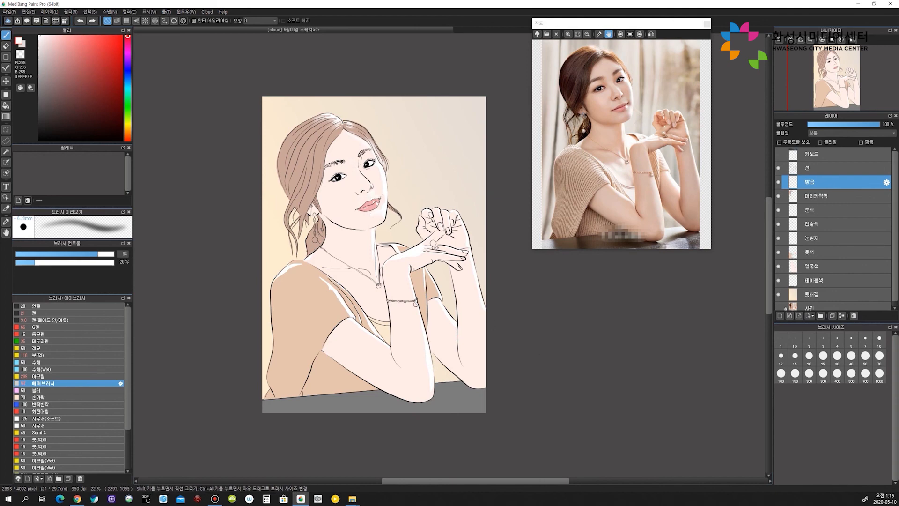
scroll(366, 177, "up", 3)
scroll(622, 145, "up", 3)
left_click_drag(609, 94, 588, 185)
left_click_drag(454, 258, 417, 258, "ctrl+alt")
left_click(35, 313)
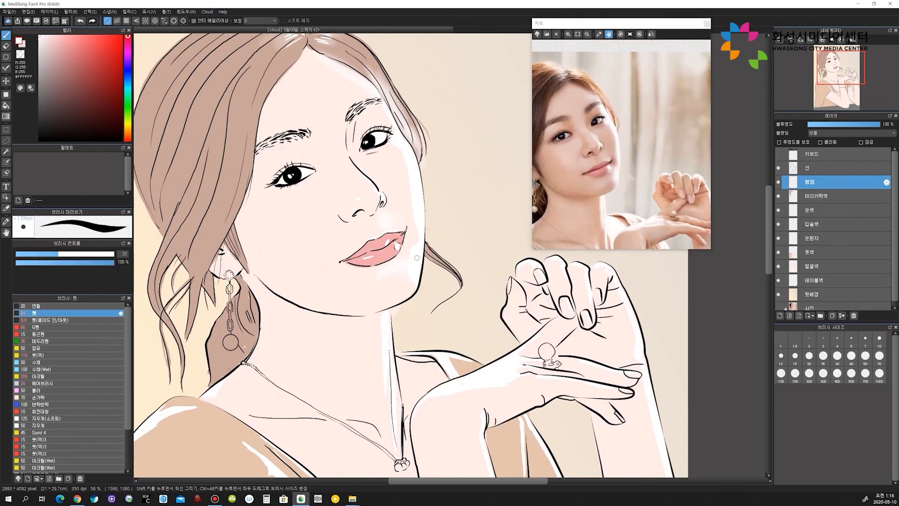
scroll(341, 172, "down", 2)
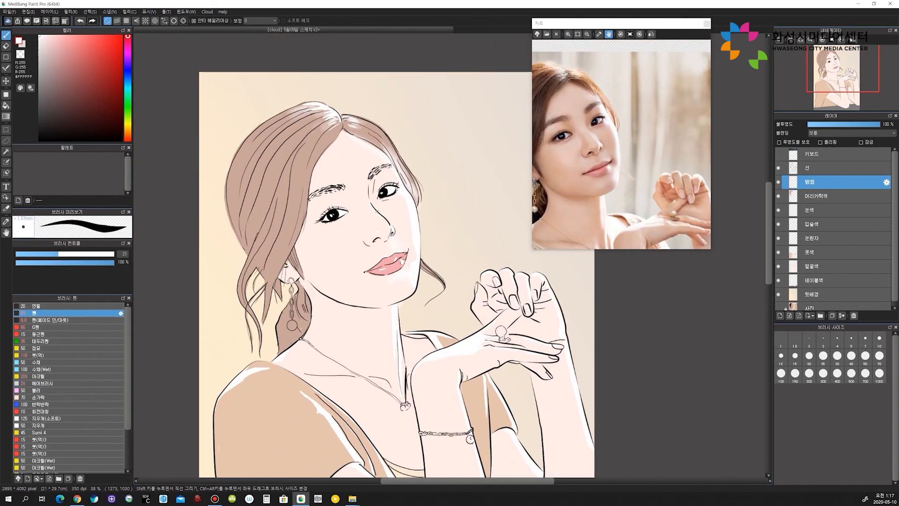
- Set the pen size to 31 and check the 밝음 layer's white highlights against the whole portrait
left_click_drag(384, 233, 399, 232, "ctrl+alt")
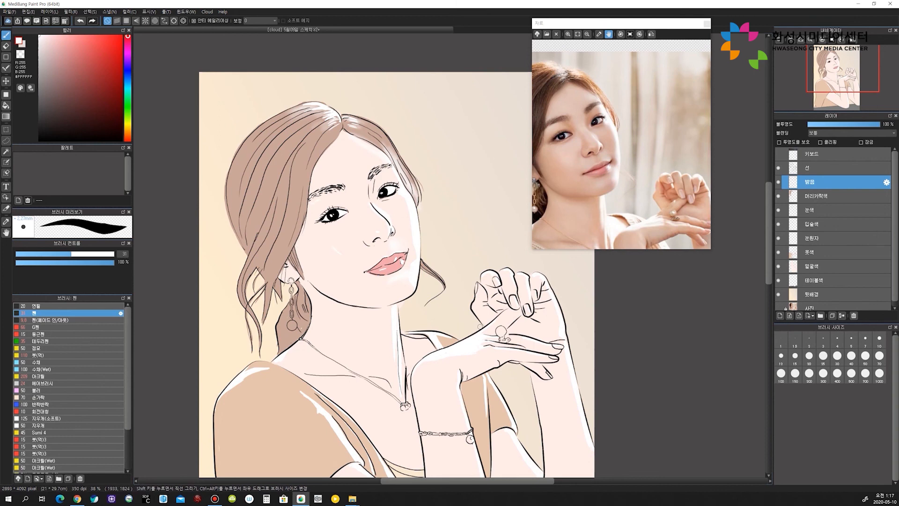
scroll(455, 206, "down", 2)
left_click(778, 182)
left_click_drag(843, 124, 881, 124)
scroll(398, 295, "down", 1)
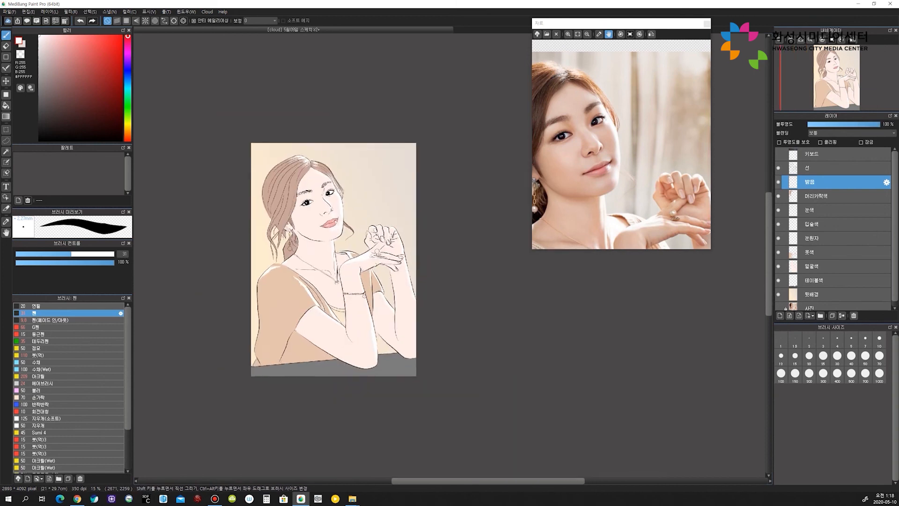
- Fit the whole reference photo in its window, fit the canvas to the view, and save the drawing
scroll(313, 331, "up", 2)
left_click(578, 34)
key("ctrl+0")
left_click(9, 11)
left_click(47, 117)
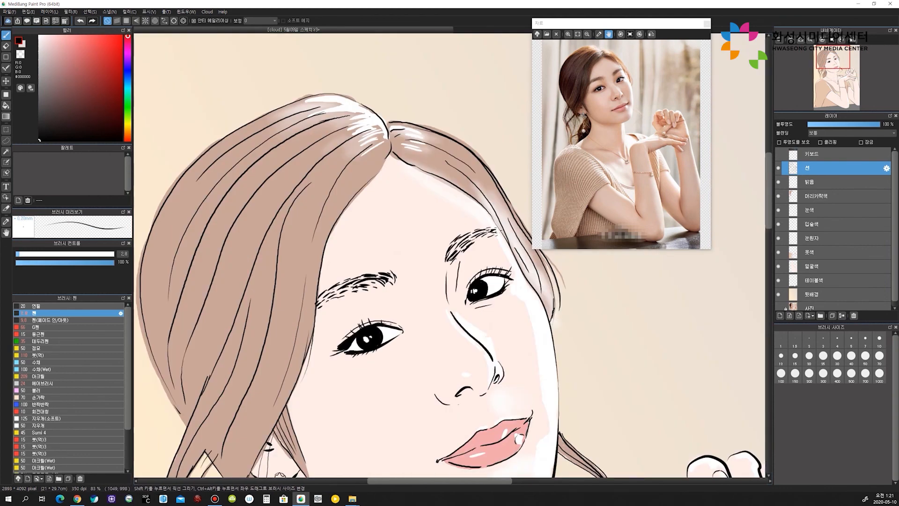
scroll(531, 373, "down", 6)
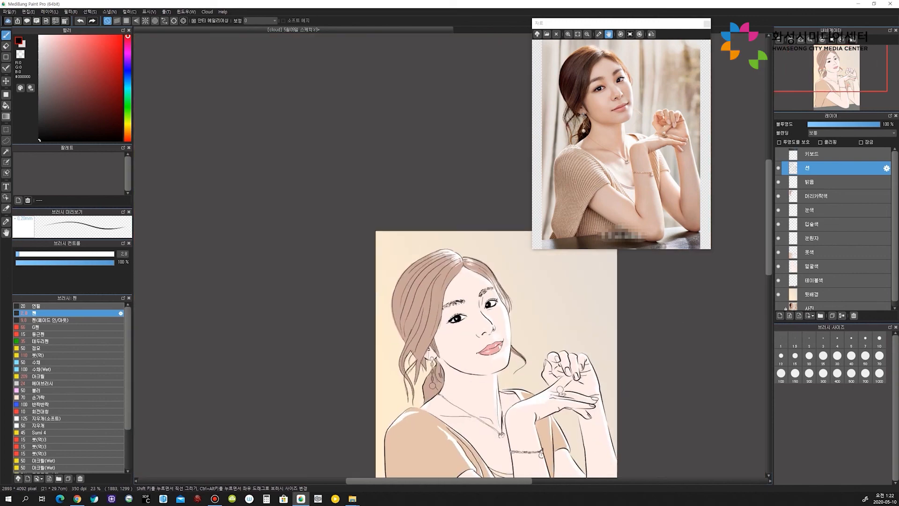
scroll(525, 388, "up", 5)
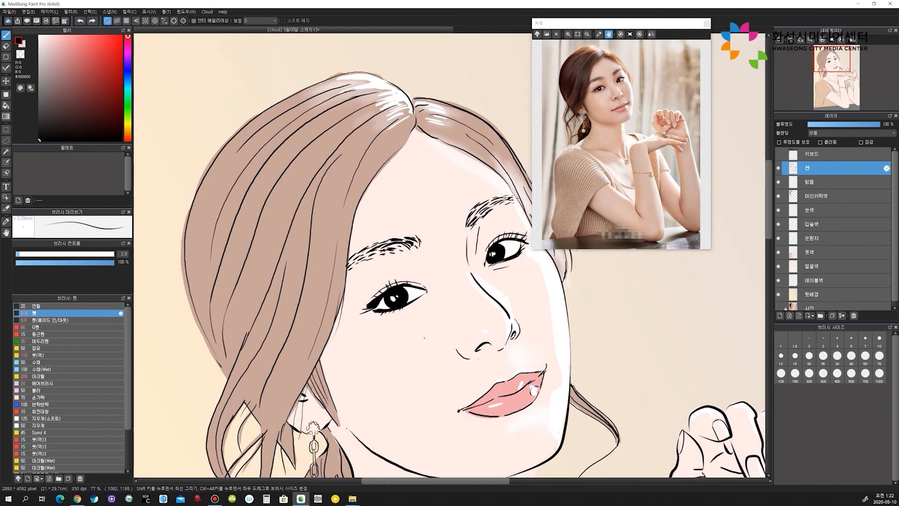
scroll(546, 340, "down", 4)
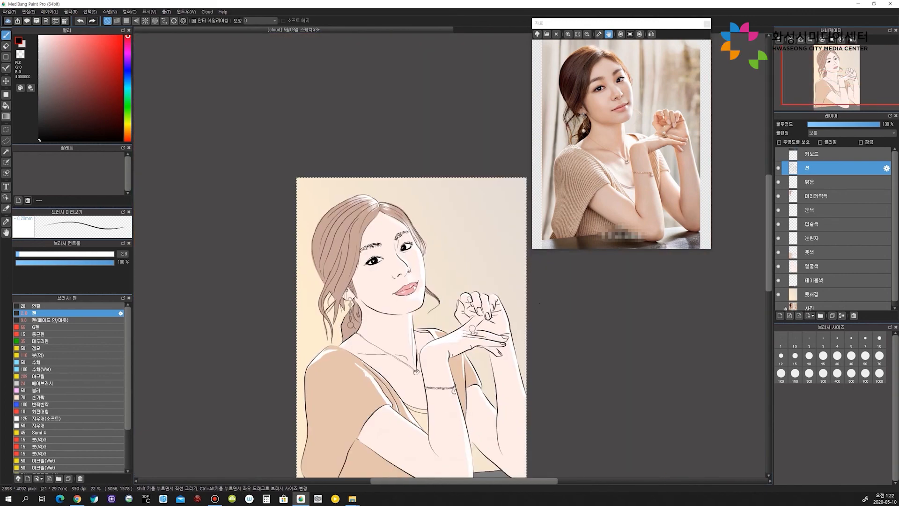
scroll(375, 281, "up", 4)
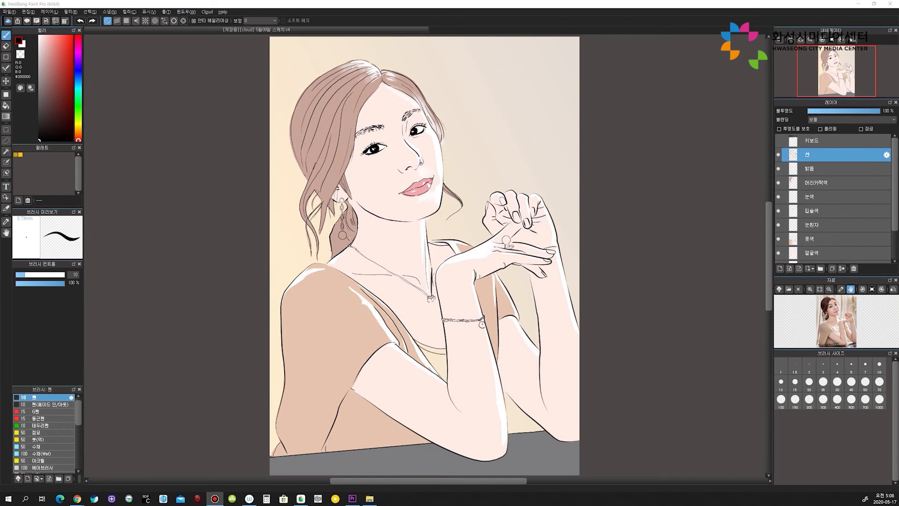